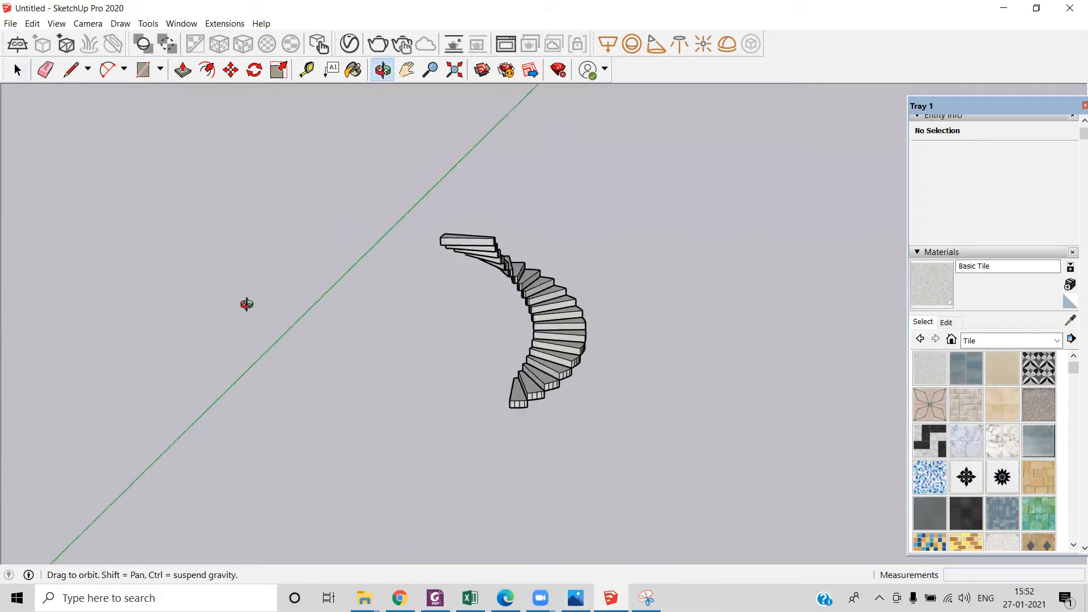
Examine the finished spiral staircase model and the inner ends of the tread lines in the flat spiral plan
middle_click_drag(326, 382, 488, 381)
scroll(420, 349, "down", 10)
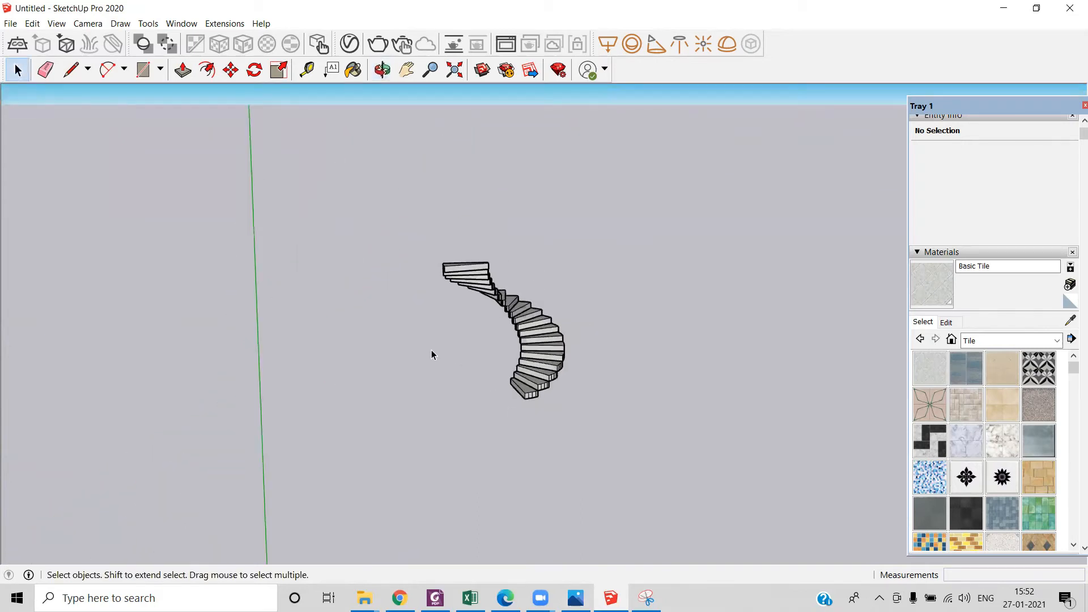
middle_click_drag(453, 514, 316, 418)
scroll(411, 456, "up", 3)
middle_click_drag(622, 452, 631, 488)
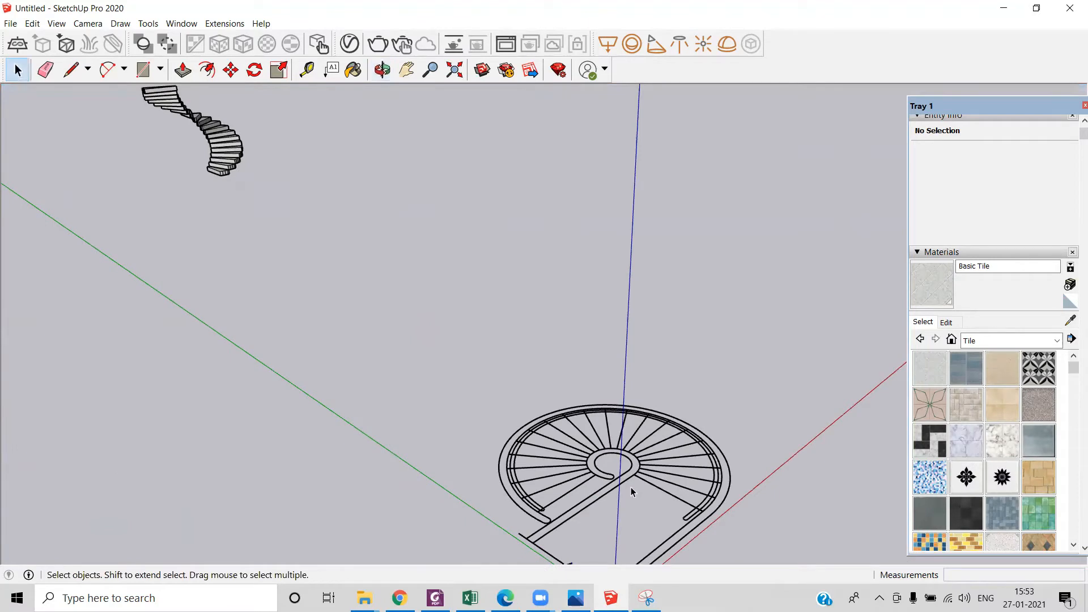
middle_click_drag(614, 431, 700, 448)
scroll(701, 448, "up", 5)
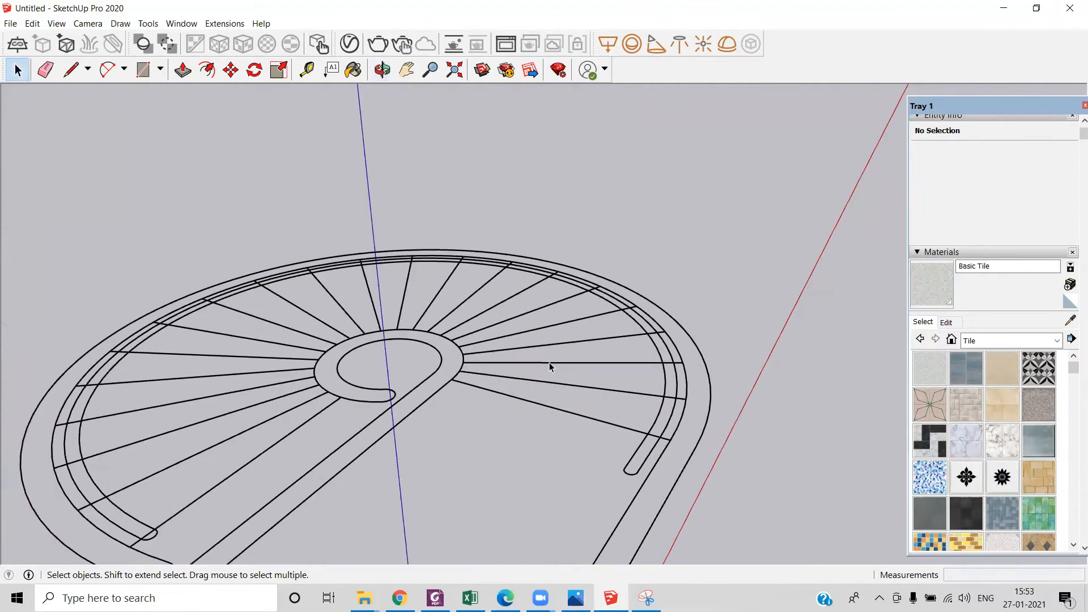
scroll(550, 362, "up", 2)
Try to trace the inner curve between the last two tread lines of the spiral plan with the Freehand tool
left_click(88, 69)
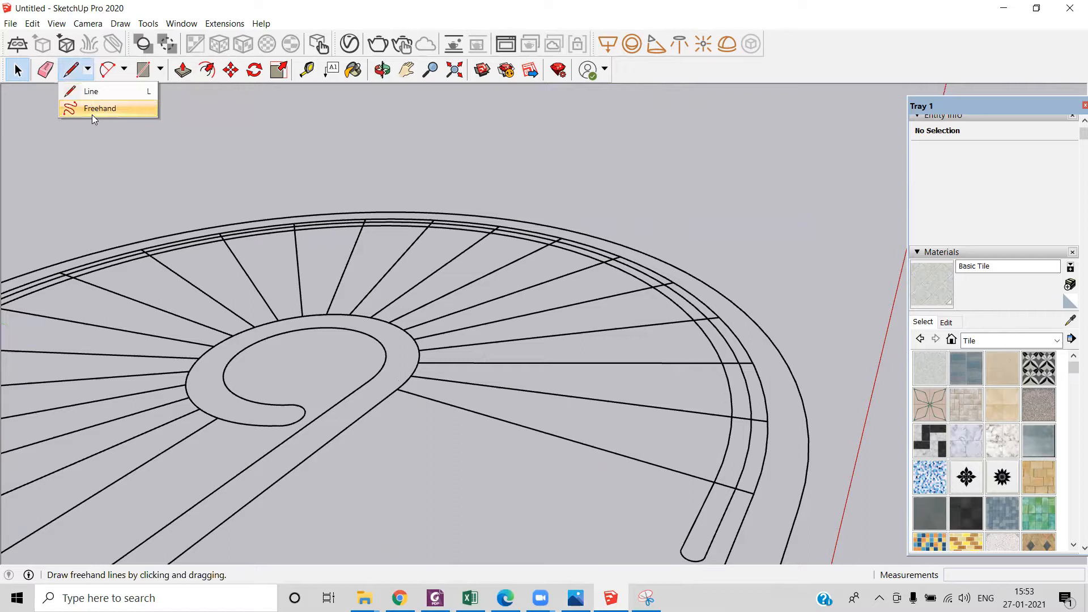
left_click(92, 111)
scroll(396, 374, "up", 4)
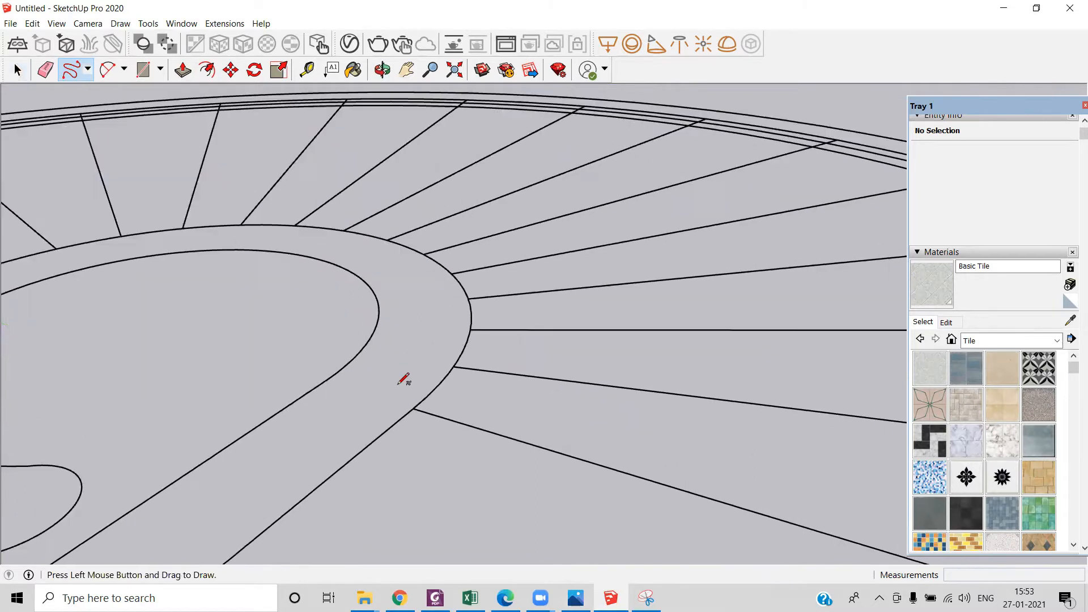
scroll(398, 383, "up", 2)
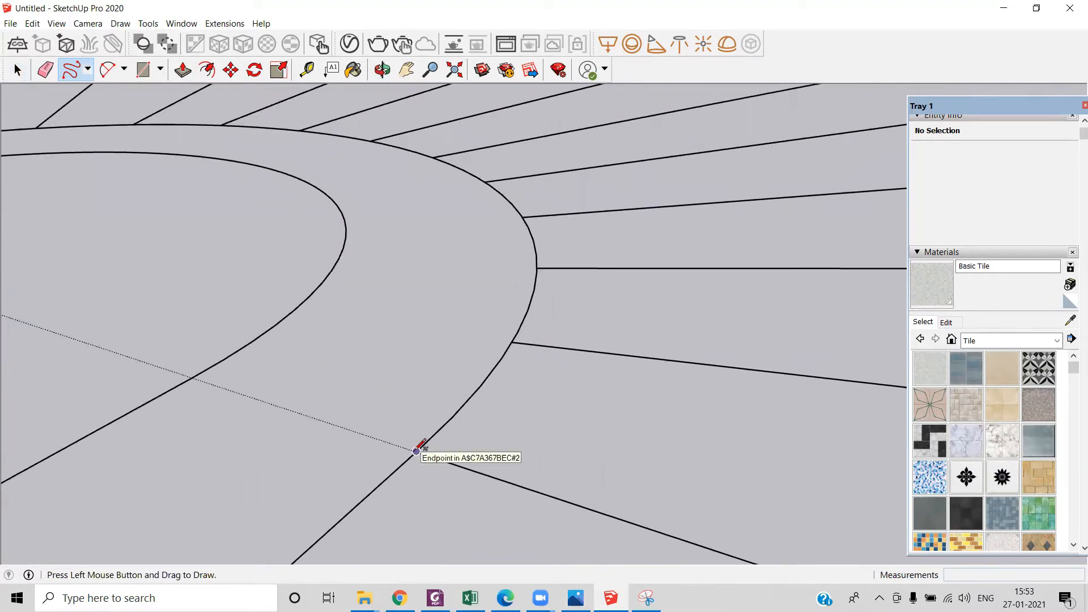
left_click_drag(417, 451, 514, 343)
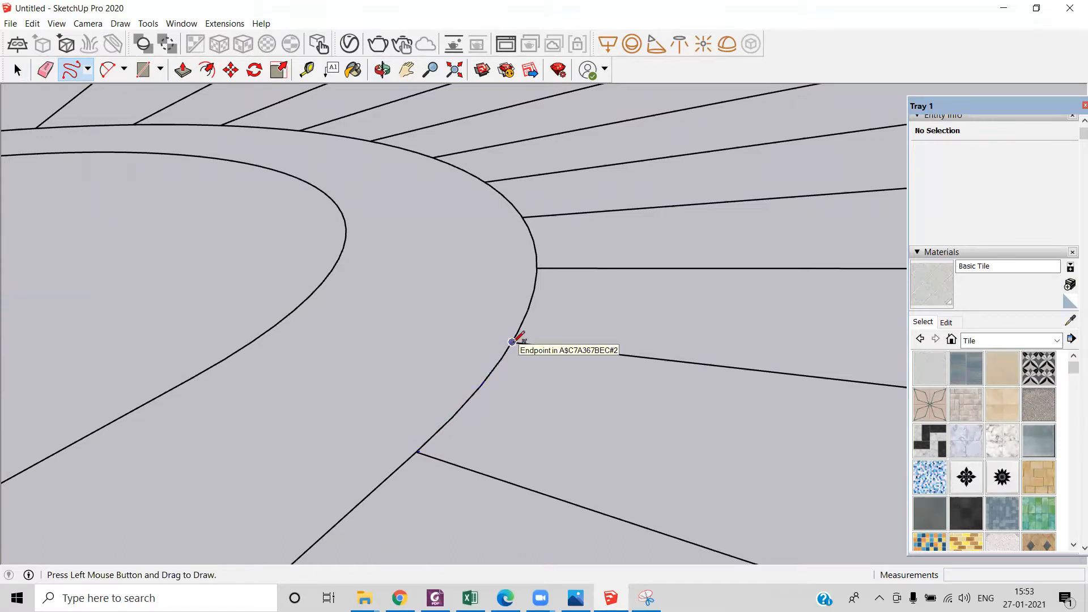
scroll(292, 363, "down", 3)
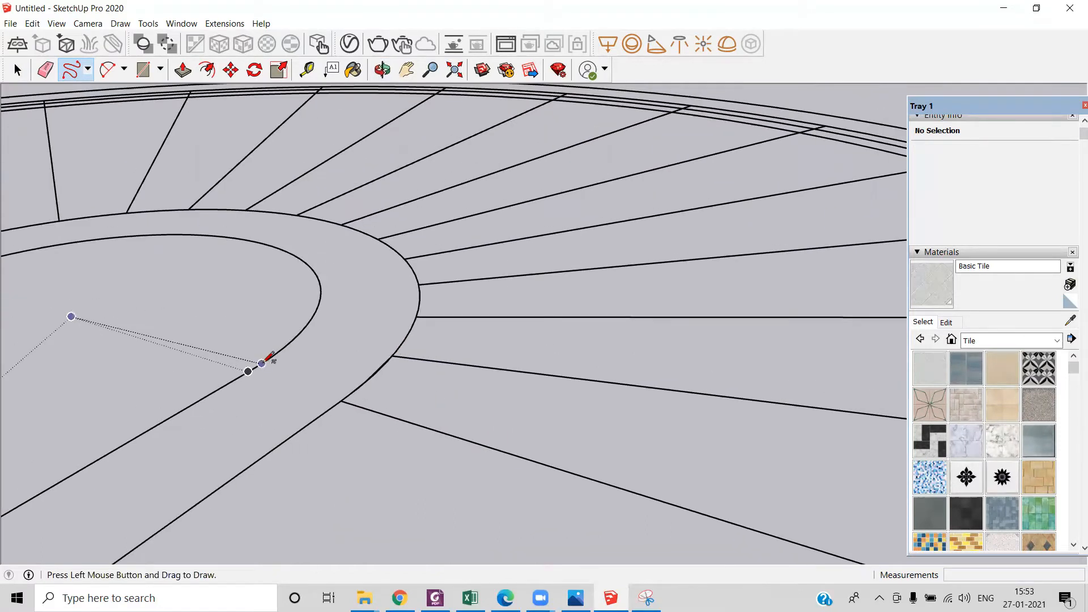
key("space")
Try to close the last tread with a straight line about 3 11/16" long between the inner ends of its two tread lines
middle_click_drag(354, 392, 391, 454)
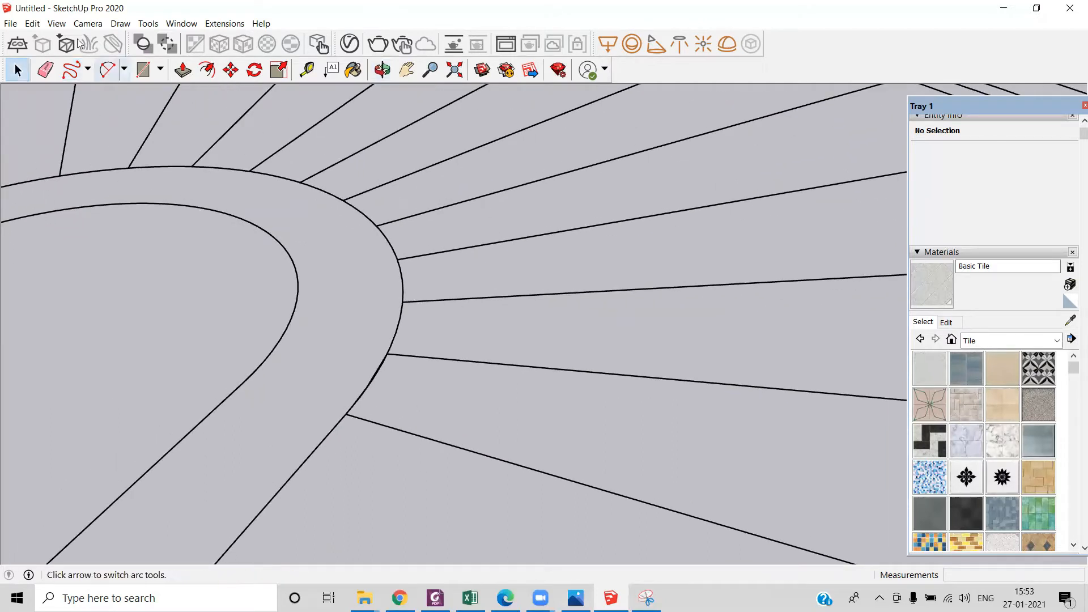
left_click(87, 69)
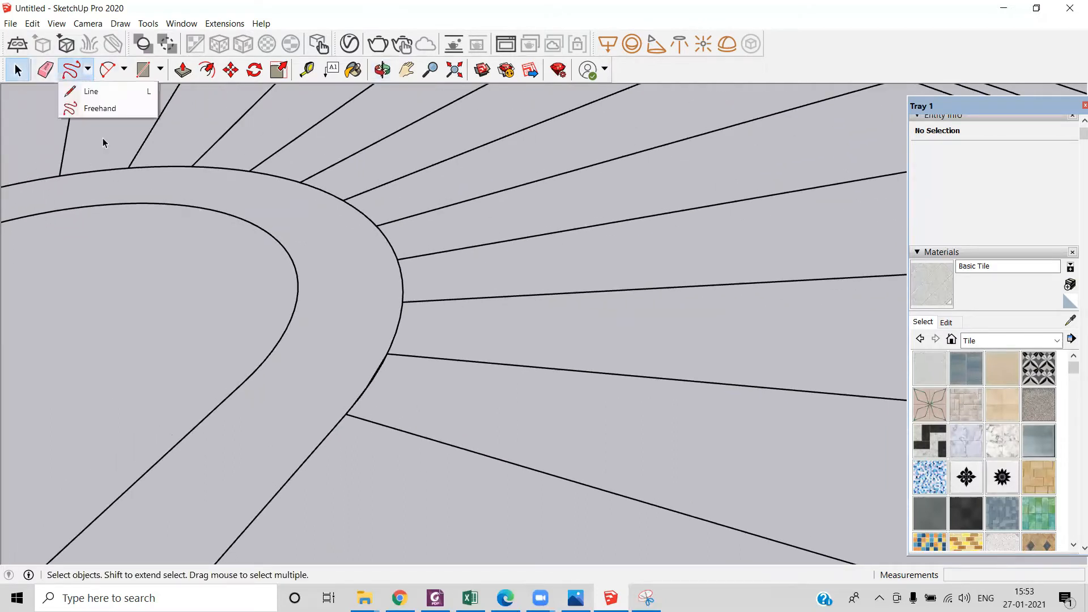
left_click(103, 90)
left_click(345, 414)
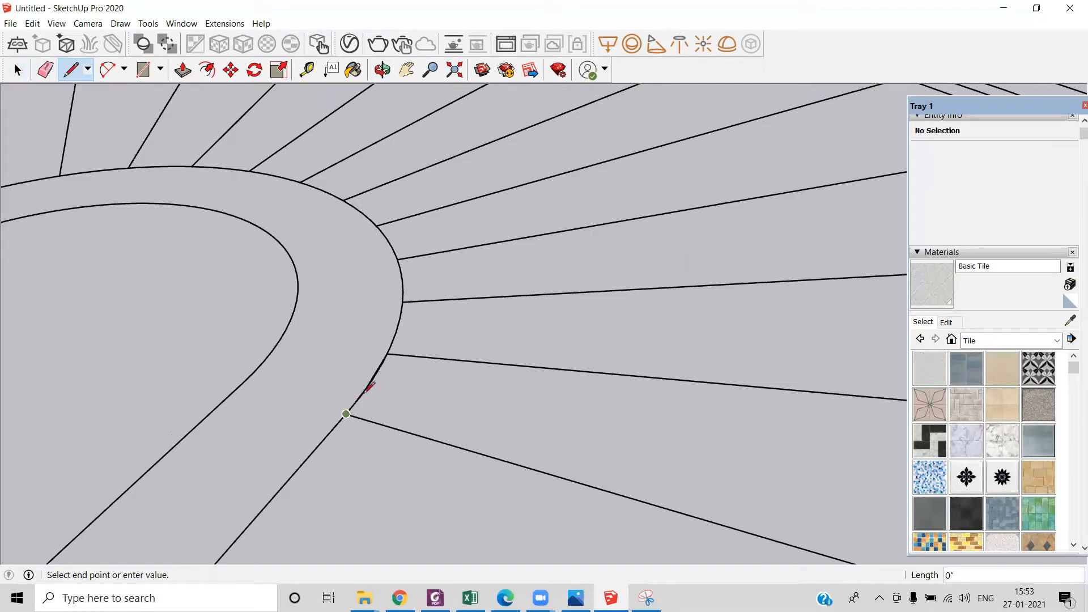
left_click(387, 353)
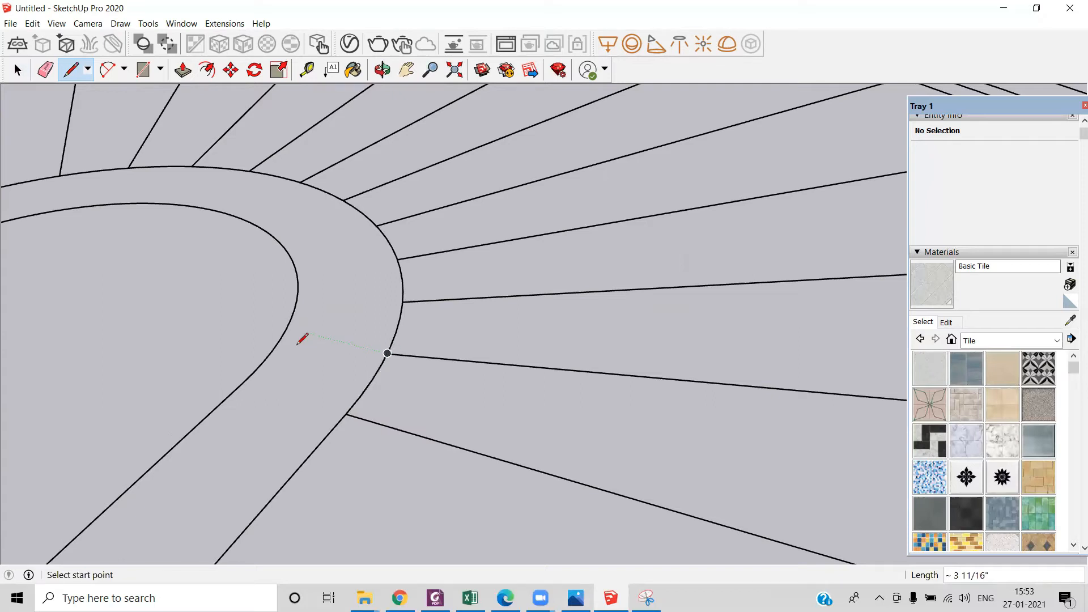
scroll(369, 470, "down", 5)
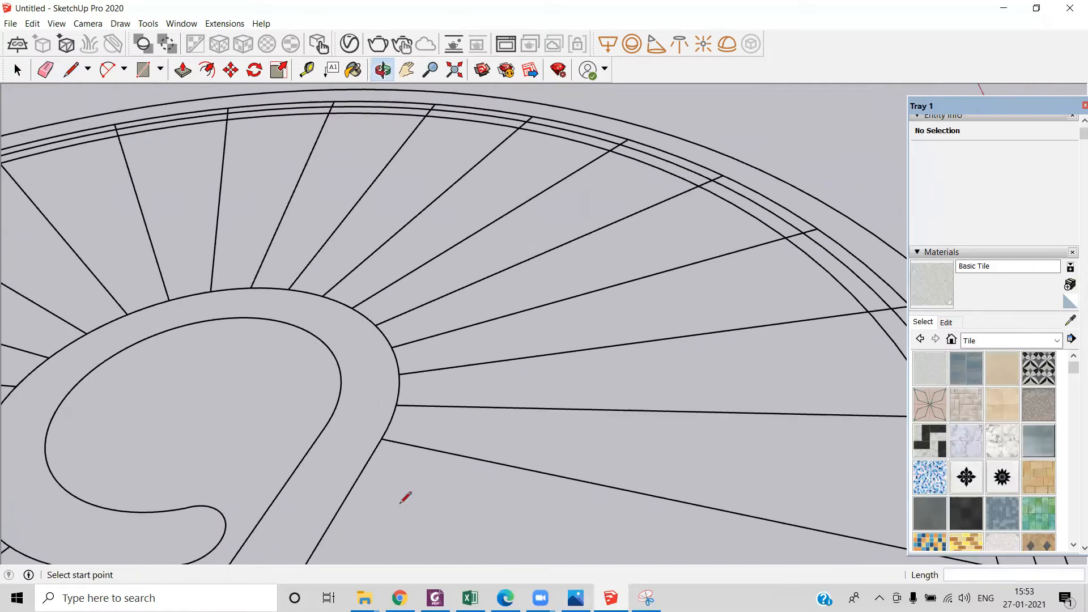
key("space")
Hide an edge of the outer handrail inside the spiral plan component and leave the component's editing mode
scroll(426, 451, "down", 1)
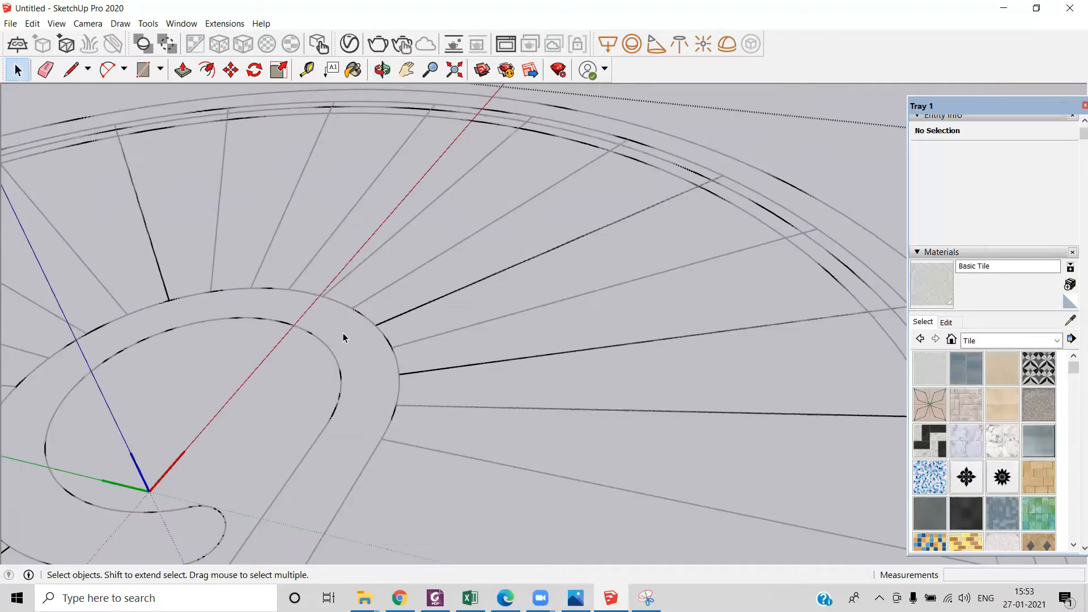
scroll(342, 332, "down", 4)
middle_click_drag(343, 332, 454, 376)
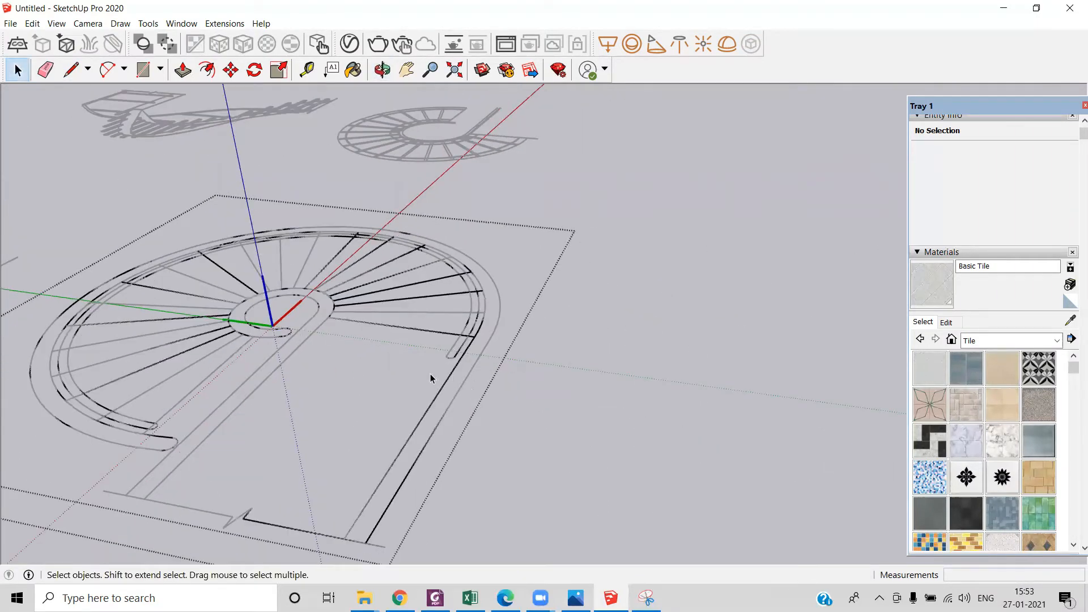
scroll(448, 345, "down", 4)
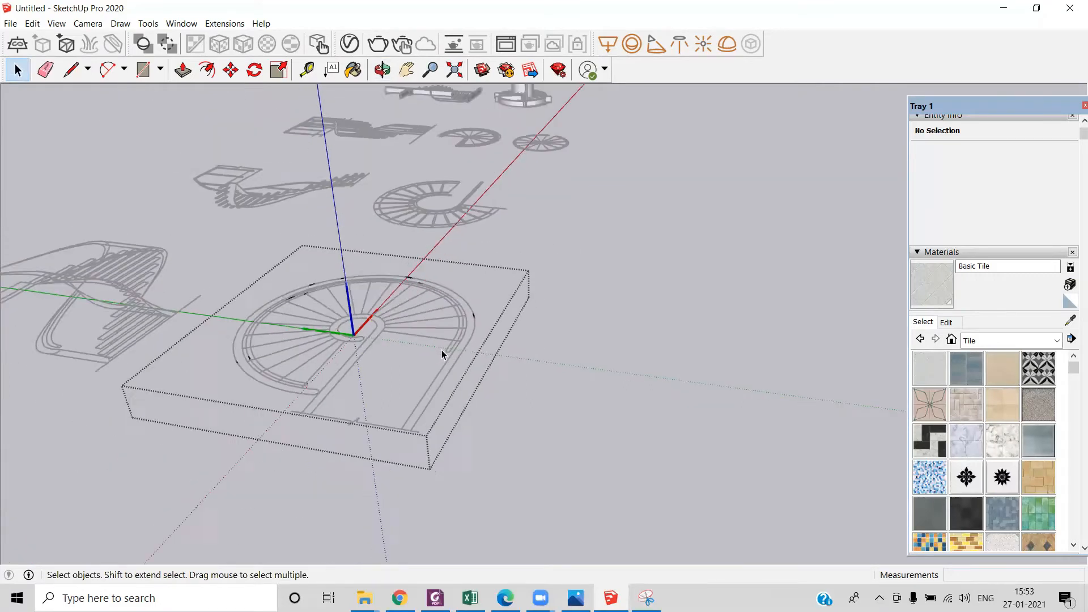
right_click(458, 335)
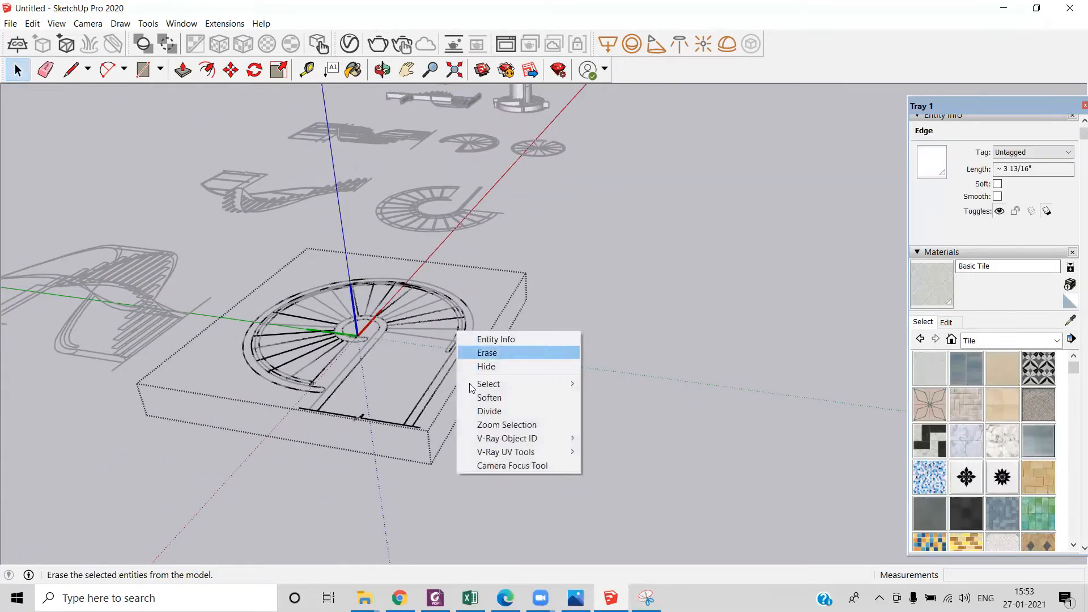
left_click(510, 367)
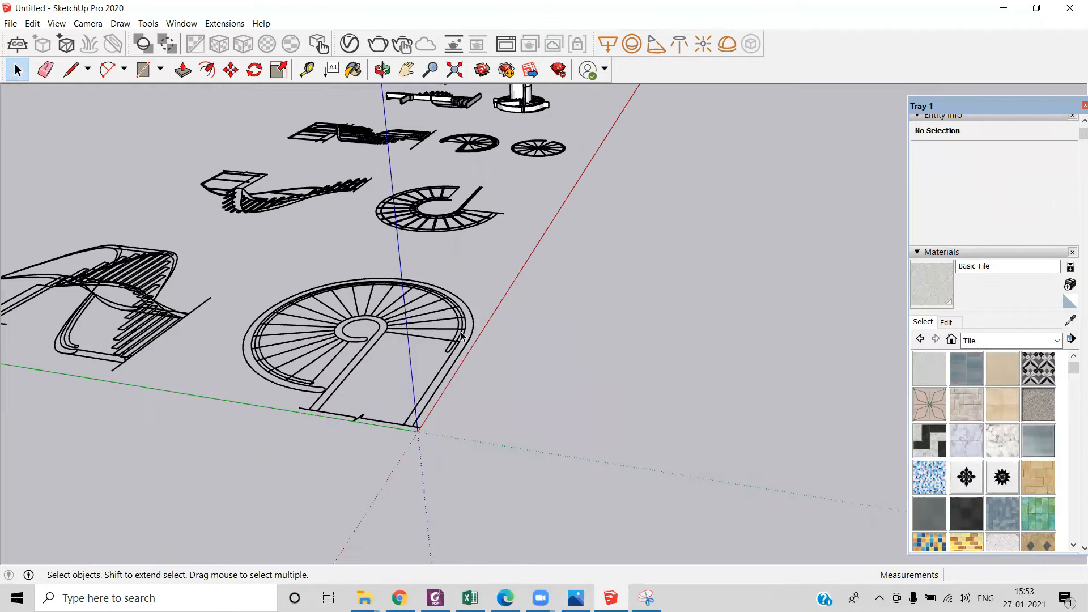
Delete the A$C7A367BEC#2 component of the spiral stair plan near the origin
left_click(462, 338)
scroll(459, 336, "down", 3)
scroll(433, 305, "down", 2)
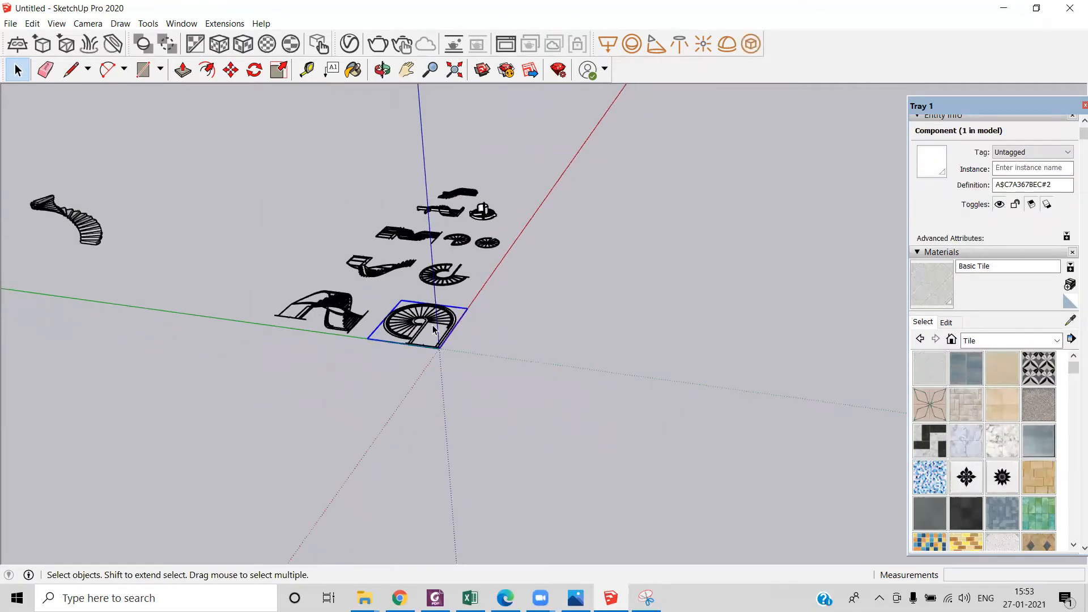
key("Delete")
left_click(427, 317)
key("Delete")
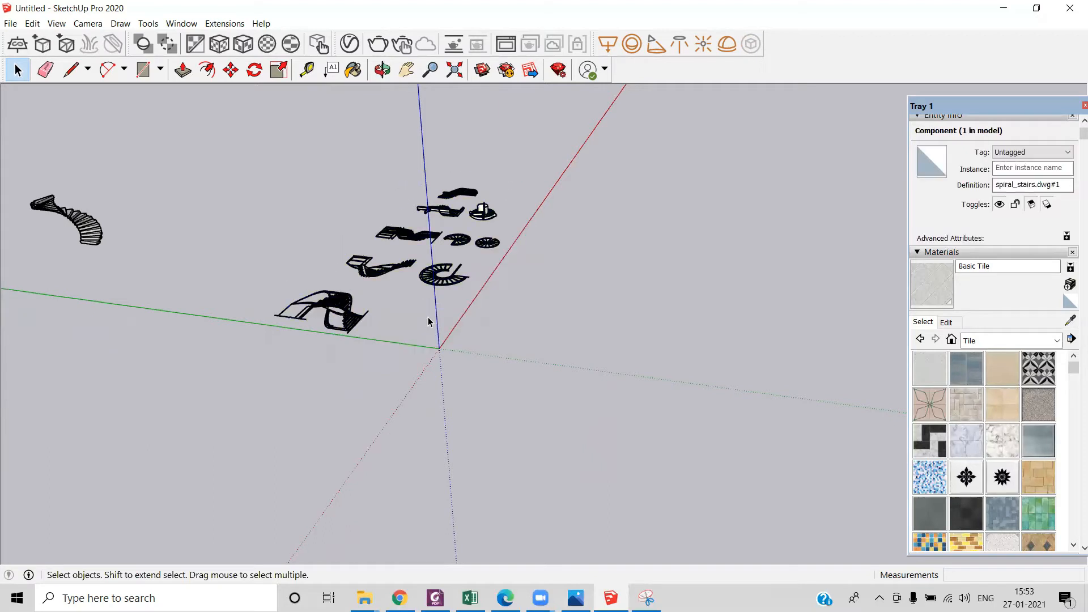
key("ctrl+z")
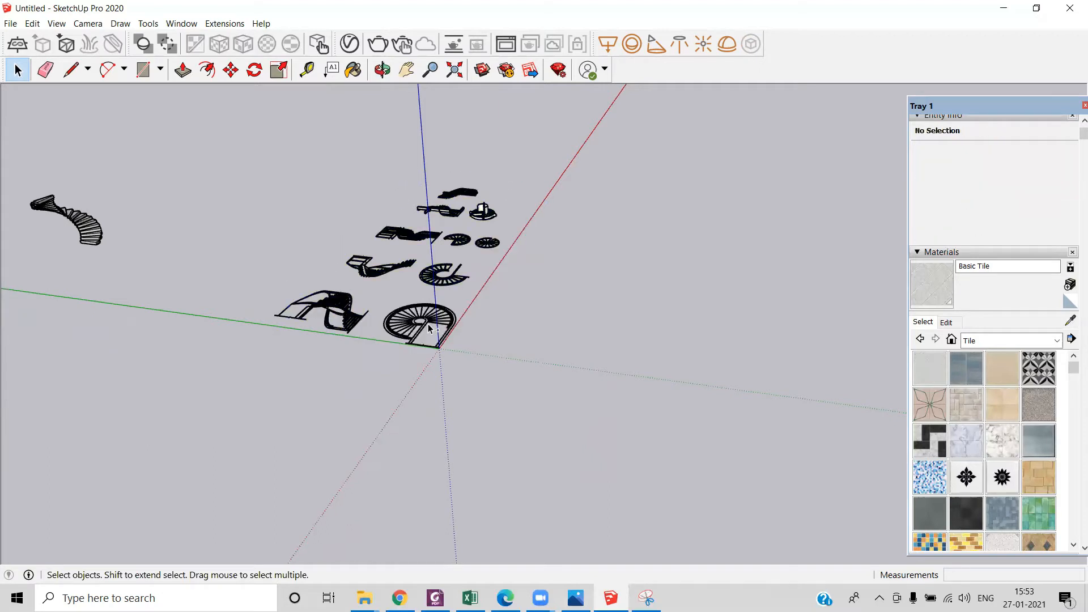
Remove the other stair drawings around the spiral plan and explode the plan component into separate edges
left_click(322, 310)
left_click(389, 267, "ctrl")
right_click(457, 360)
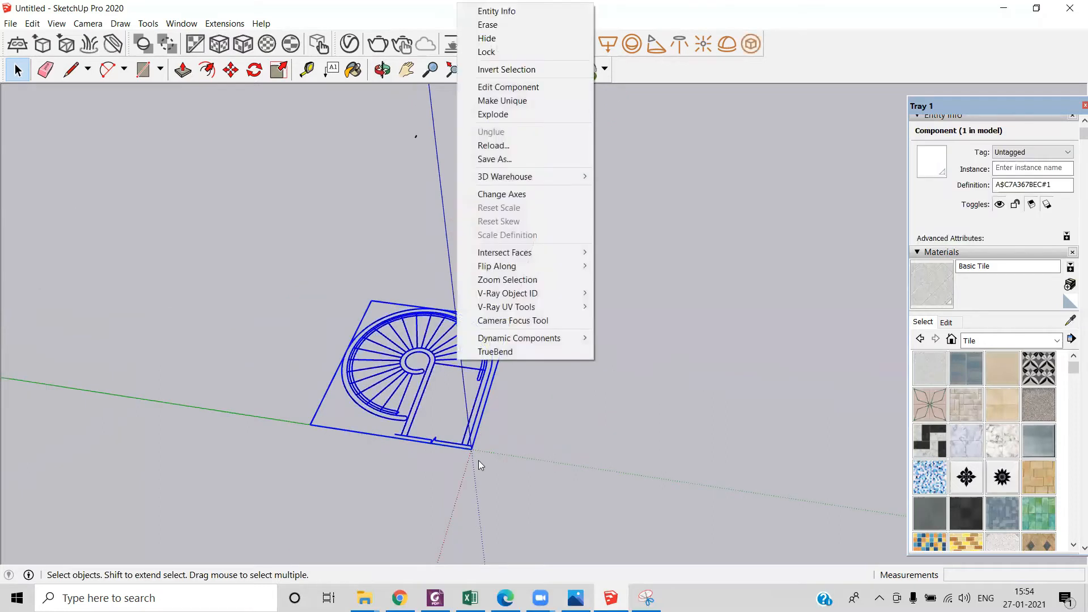
left_click(510, 114)
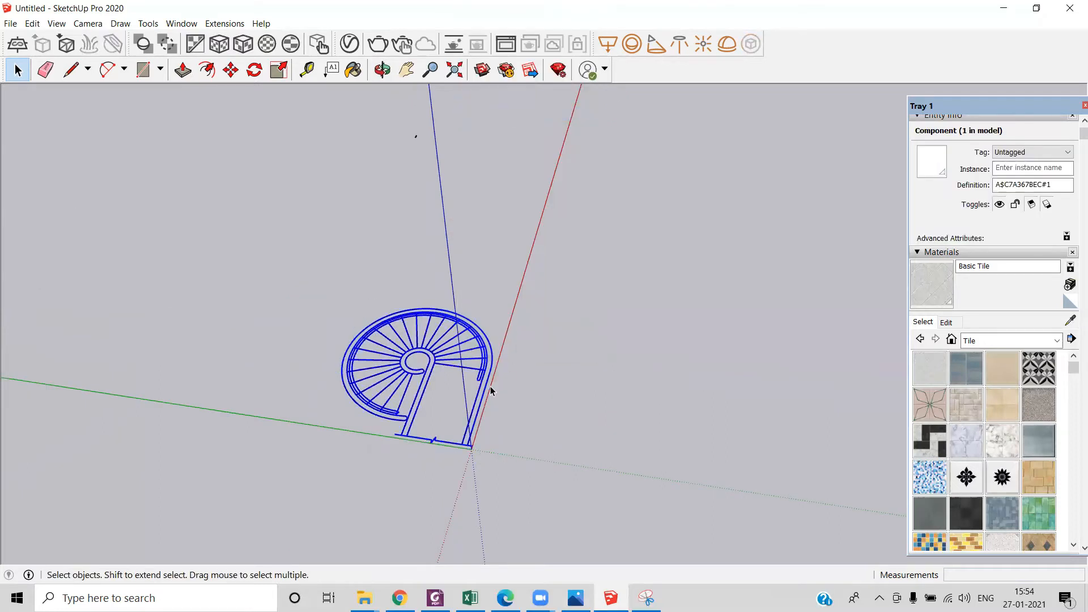
left_click(459, 361)
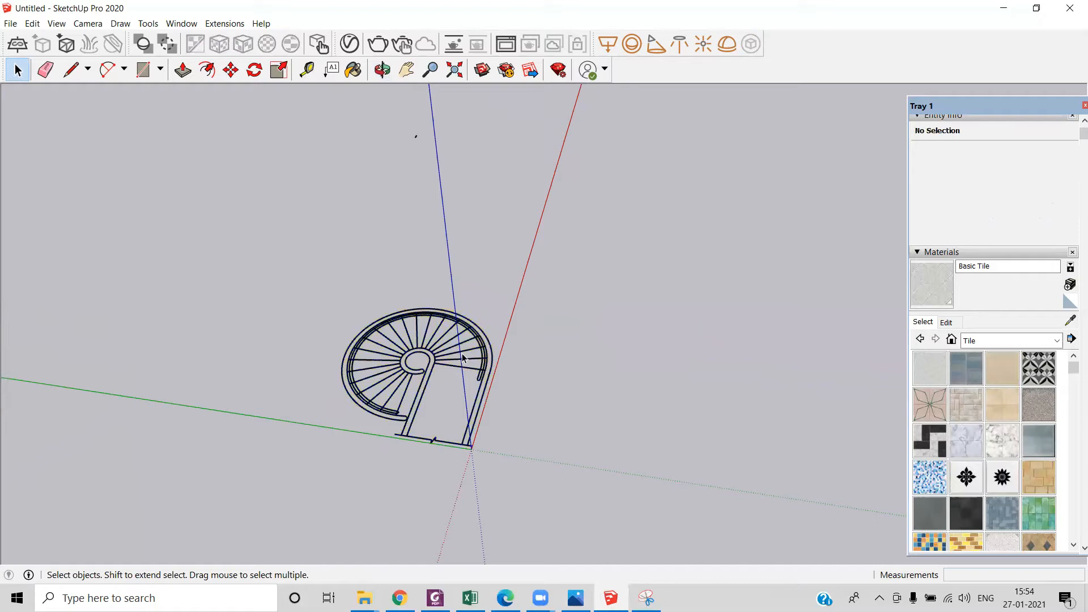
Trace the inner curve freehand between the last two tread lines of the exploded plan to form the tread's face
scroll(462, 357, "up", 8)
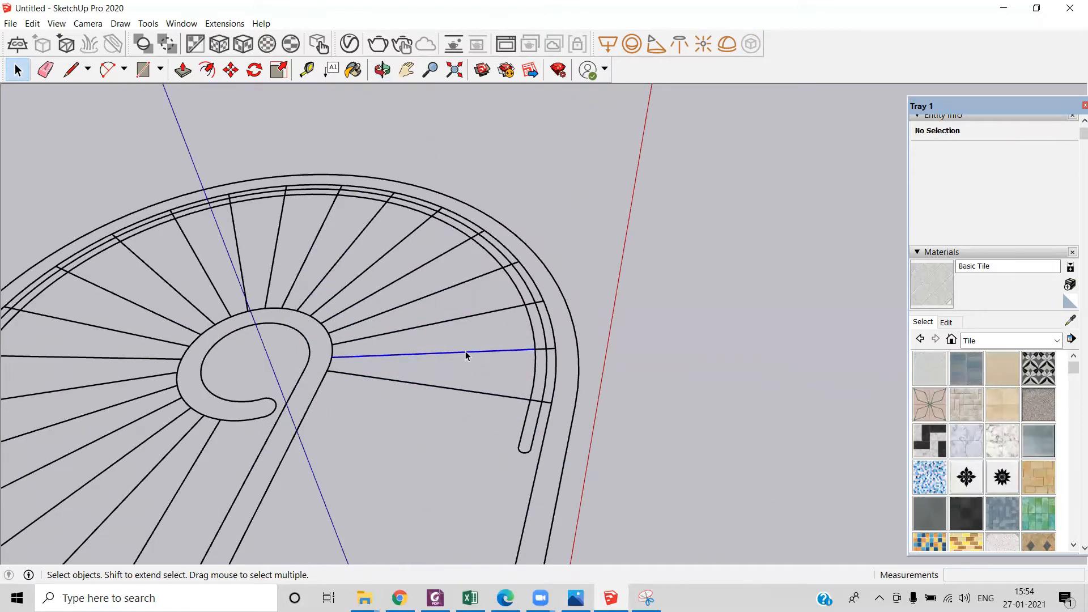
middle_click_drag(275, 420, 353, 440)
scroll(352, 441, "up", 3)
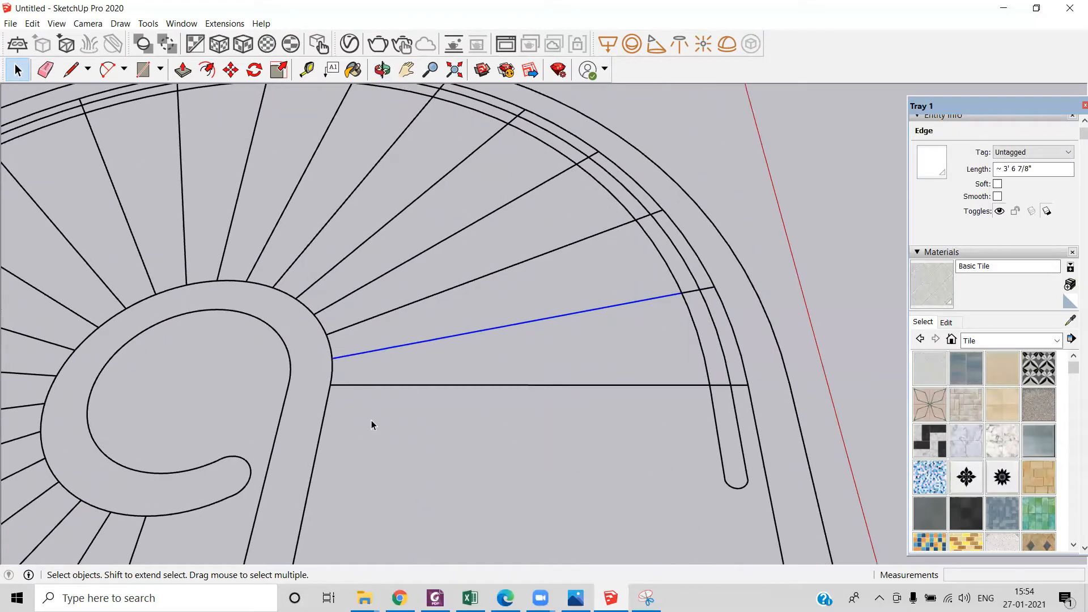
scroll(372, 418, "up", 3)
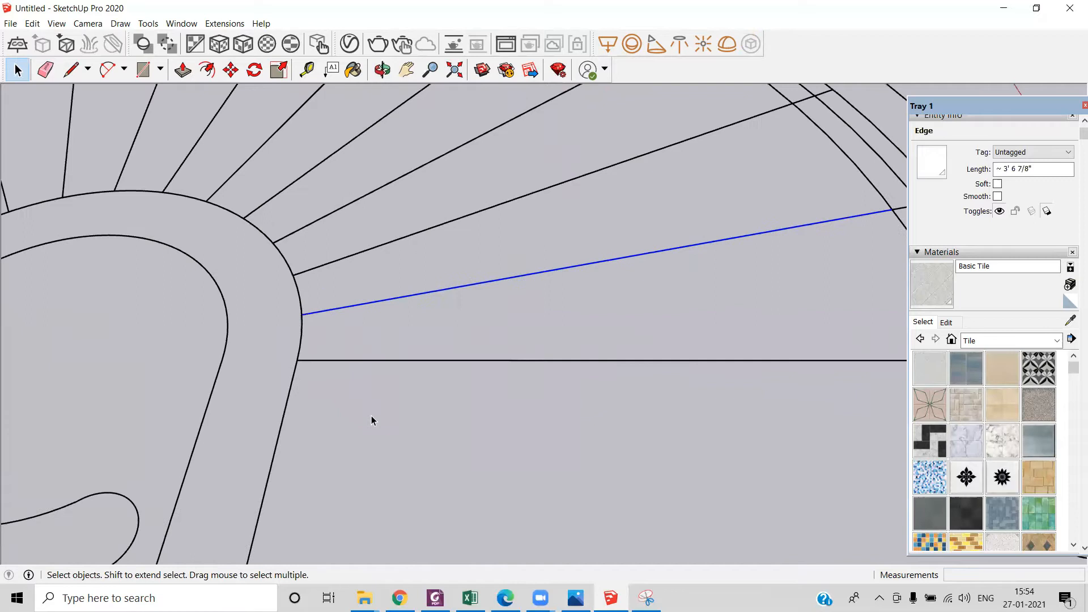
left_click(88, 69)
left_click(100, 108)
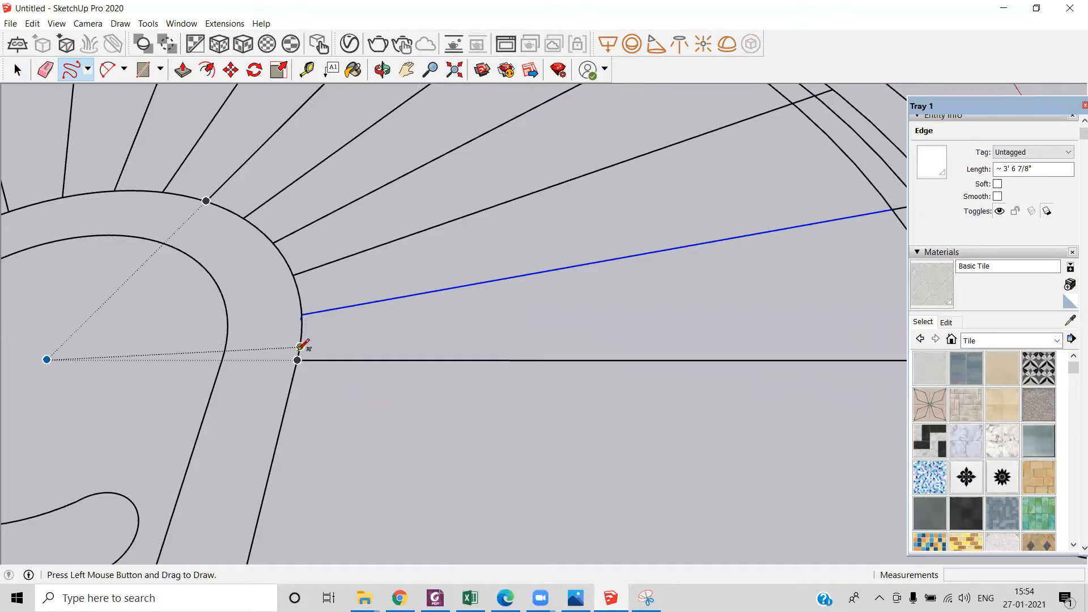
left_click_drag(301, 355, 299, 359)
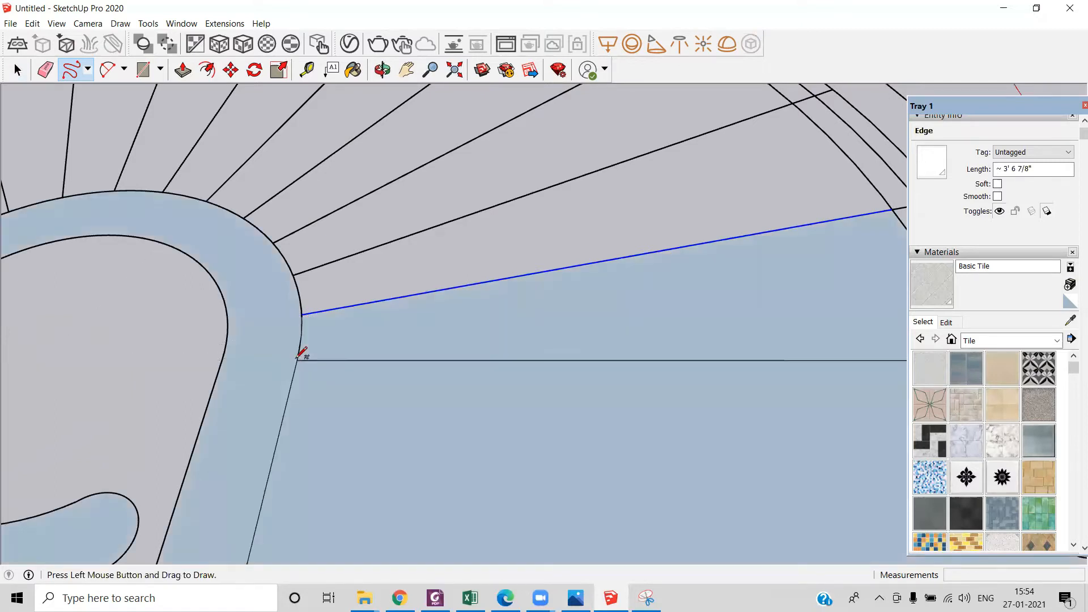
Delete the unwanted faces in the open area below the last tread and in the inner spiral wall, keeping the tread's face
scroll(267, 313, "down", 5)
scroll(213, 296, "down", 1)
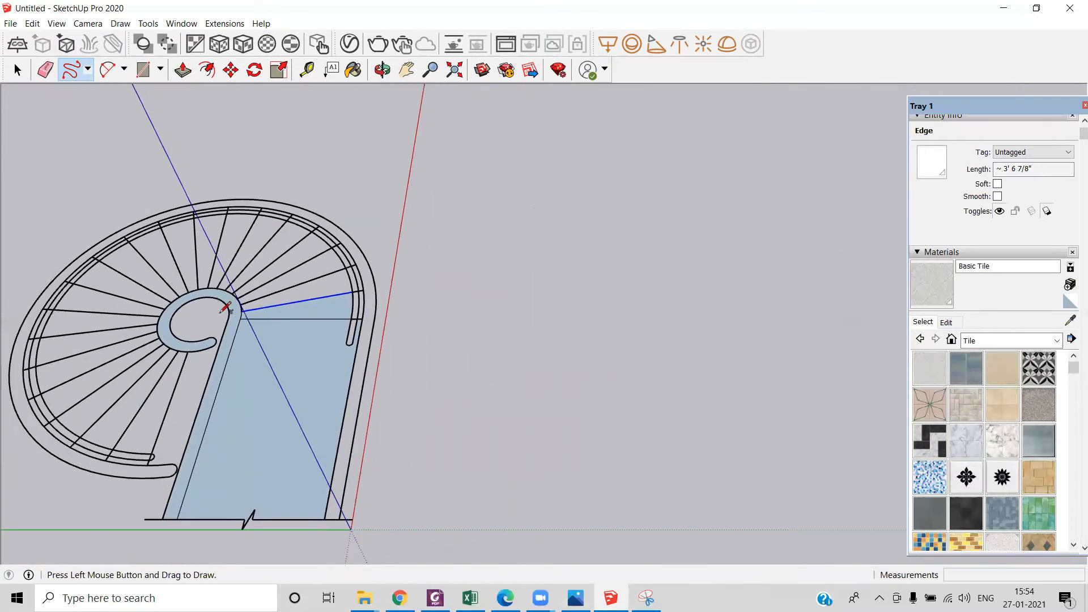
key("space")
left_click(264, 384)
key("Delete")
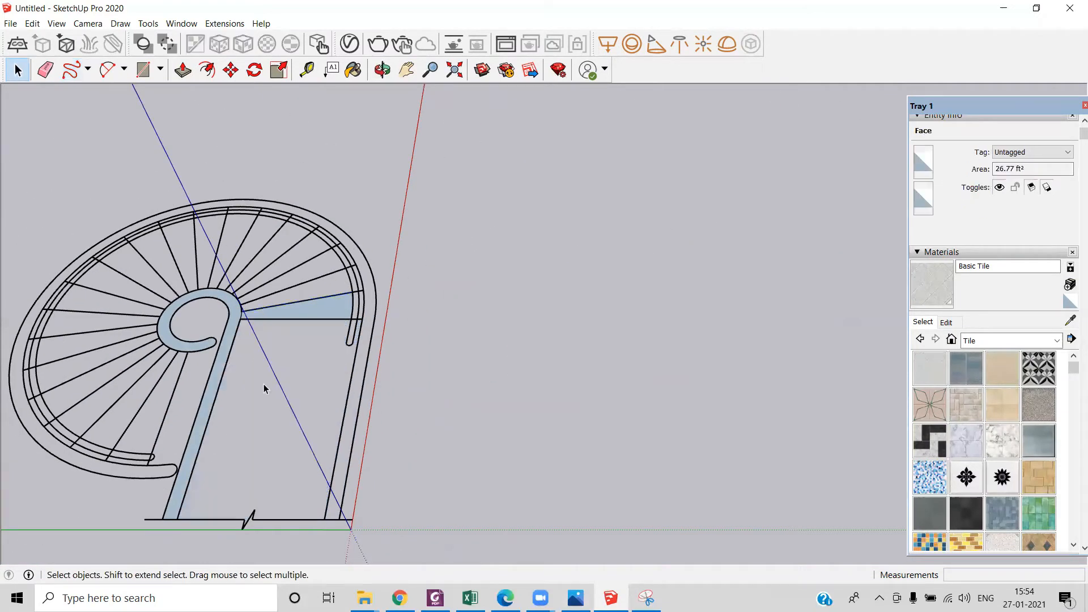
scroll(224, 349, "up", 3)
left_click(220, 340)
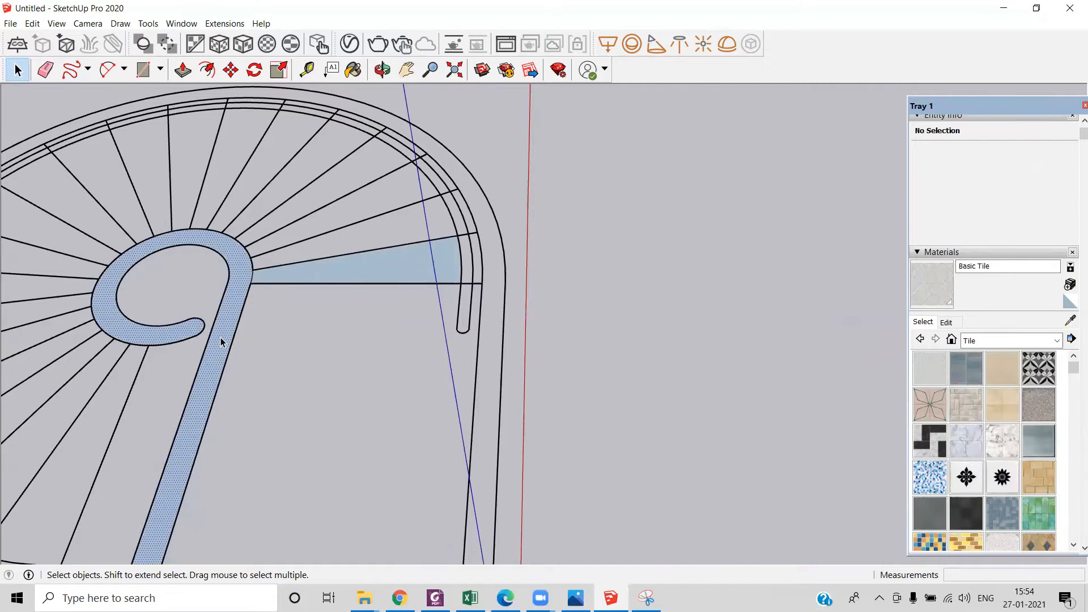
key("Delete")
Reverse the wedge-shaped tread face so its front side faces up
right_click(361, 271)
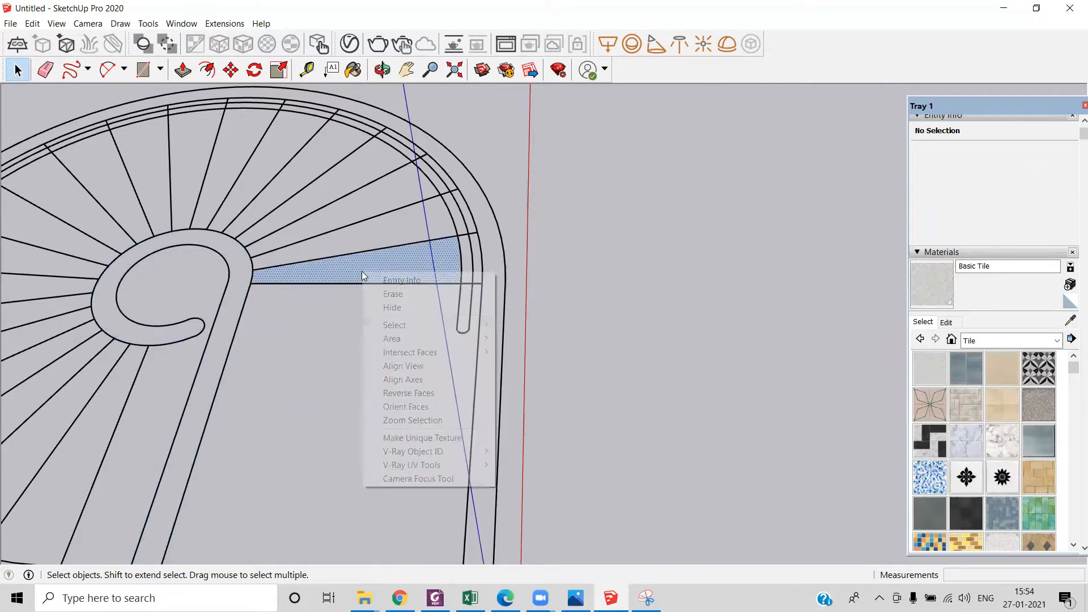
left_click(409, 393)
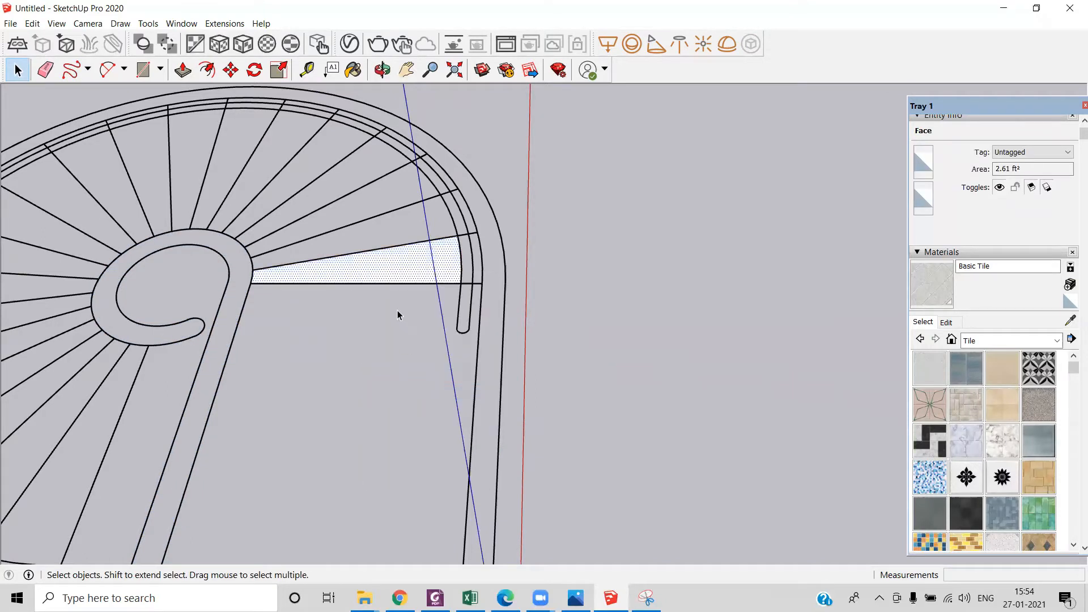
middle_click_drag(322, 231, 342, 364)
scroll(305, 373, "up", 2)
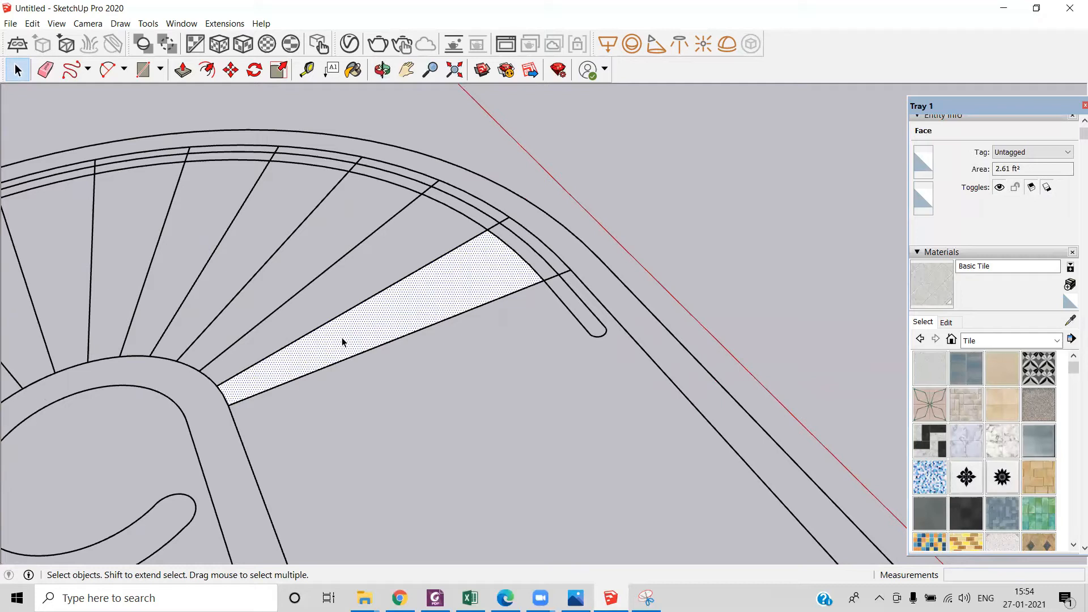
Push/Pull the wedge-shaped tread face upward by 6 inches
key("p")
left_click(343, 341)
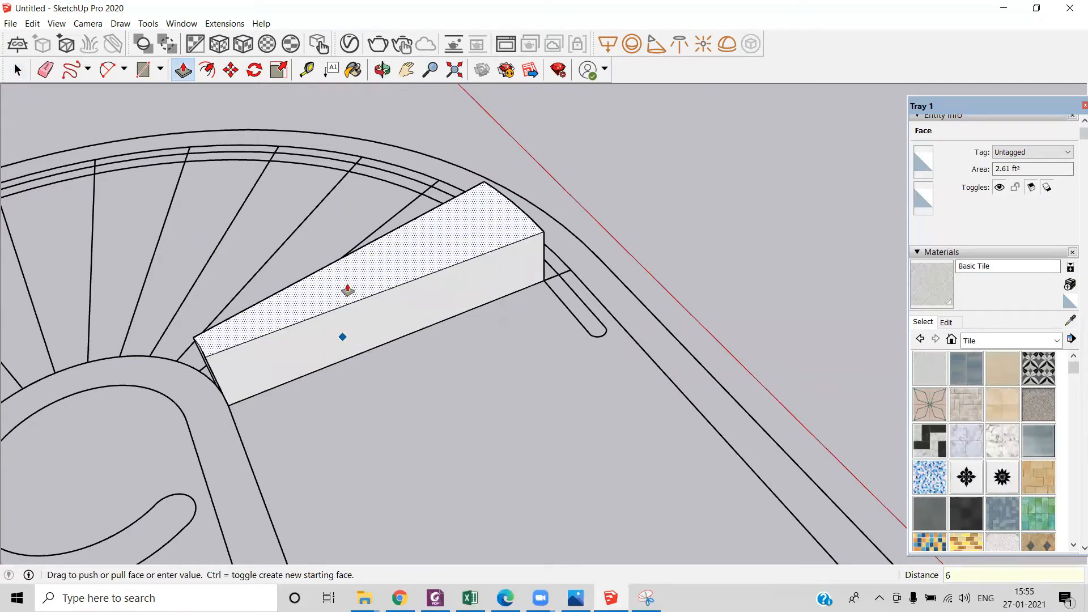
key("Return")
middle_click_drag(284, 389, 383, 412)
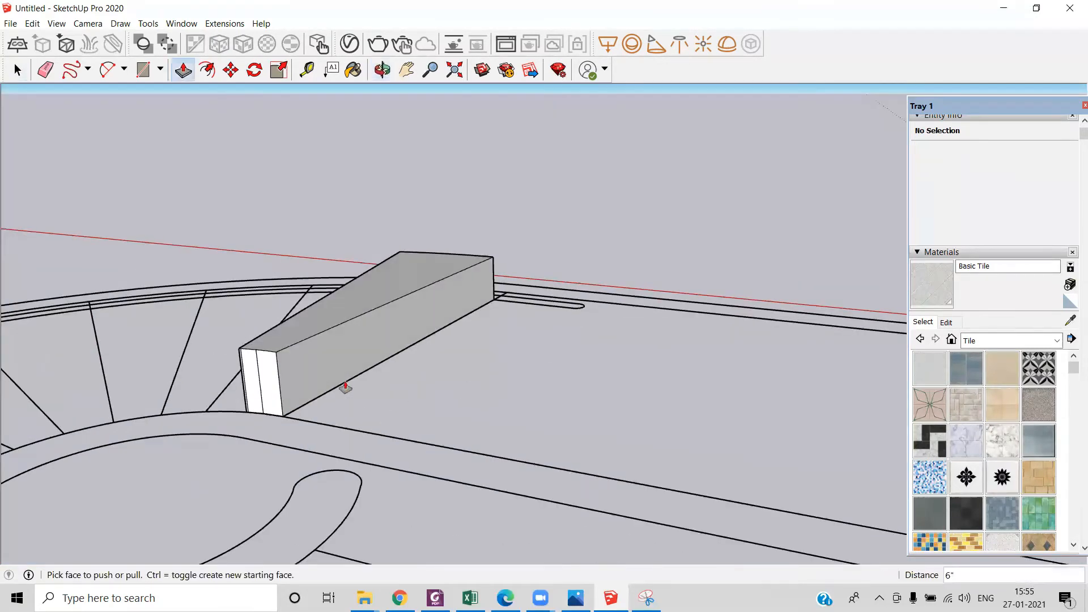
middle_click_drag(300, 381, 357, 340)
scroll(357, 340, "up", 5)
middle_click_drag(236, 527, 197, 434)
scroll(301, 299, "down", 5)
middle_click_drag(290, 299, 317, 332)
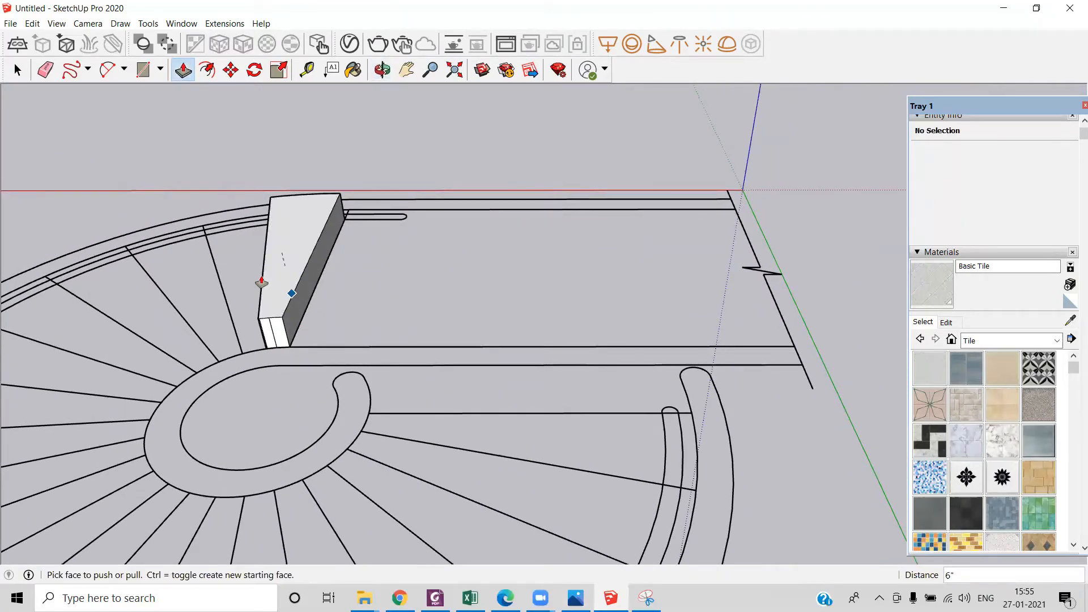
middle_click_drag(266, 276, 286, 311)
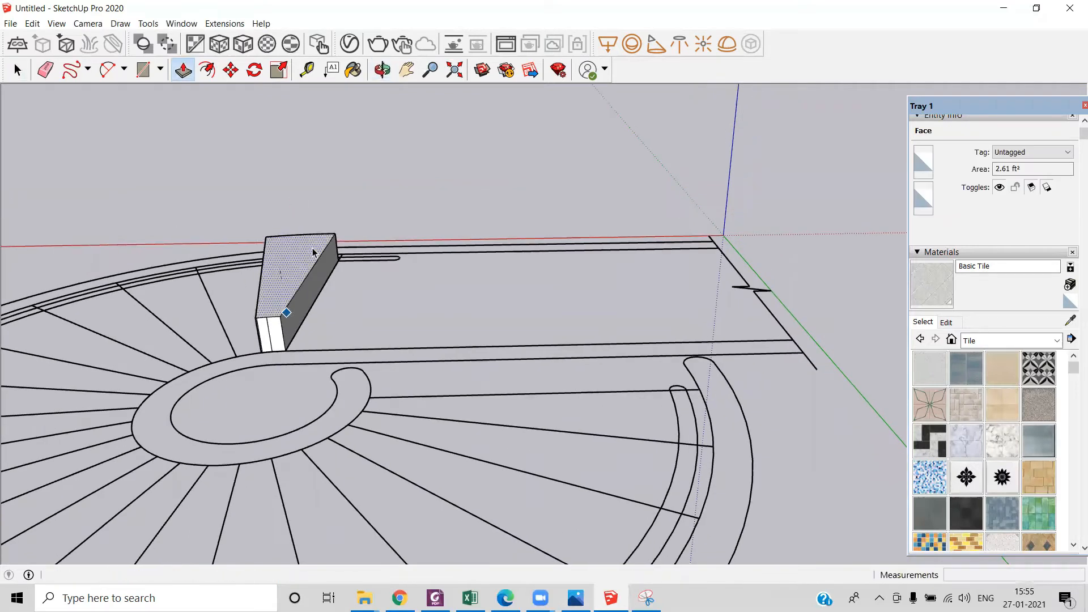
Delete the inner spiral wall's plan edges that touch the narrow end of the extruded tread
key("space")
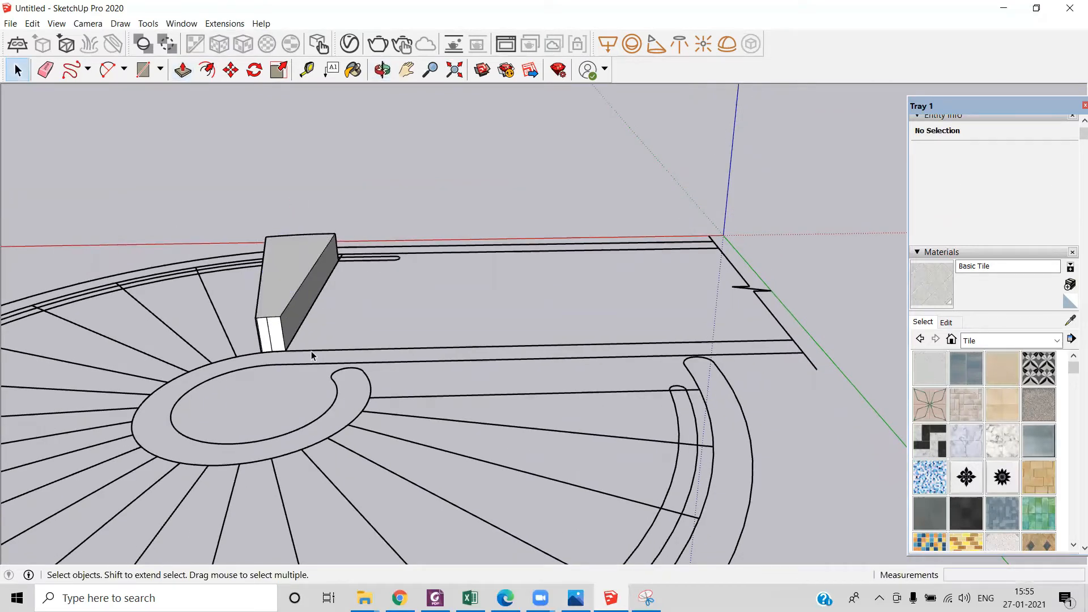
middle_click_drag(314, 349, 292, 457)
left_click(327, 342)
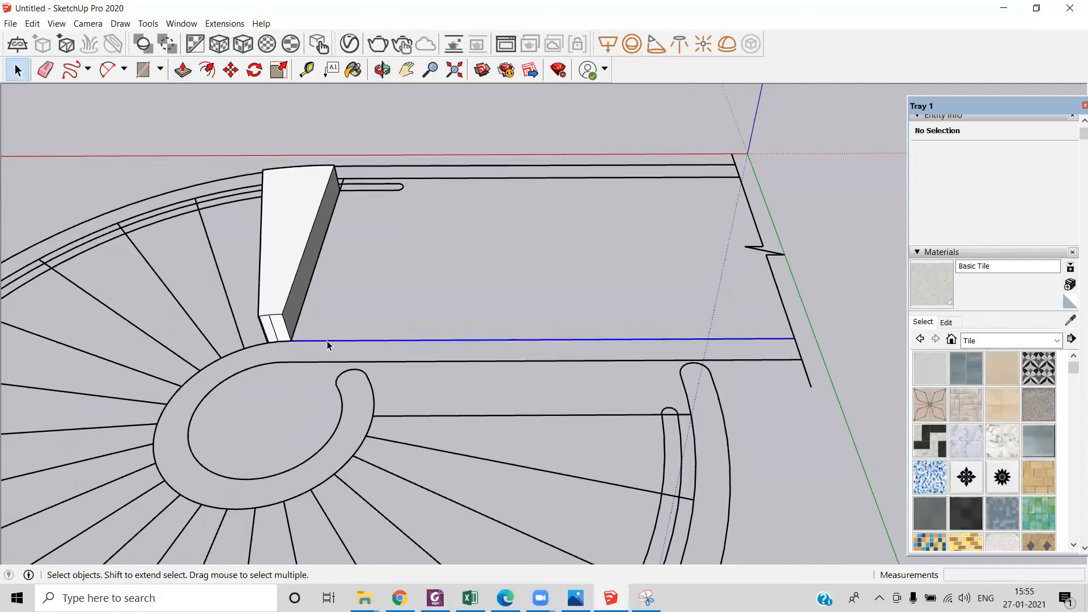
left_click(259, 341)
left_click(261, 348)
left_click(397, 100)
middle_click_drag(396, 99, 659, 217)
Delete the curved plan edges that touch the wide outer end of the extruded tread
scroll(688, 359, "up", 3)
middle_click_drag(698, 331, 686, 468)
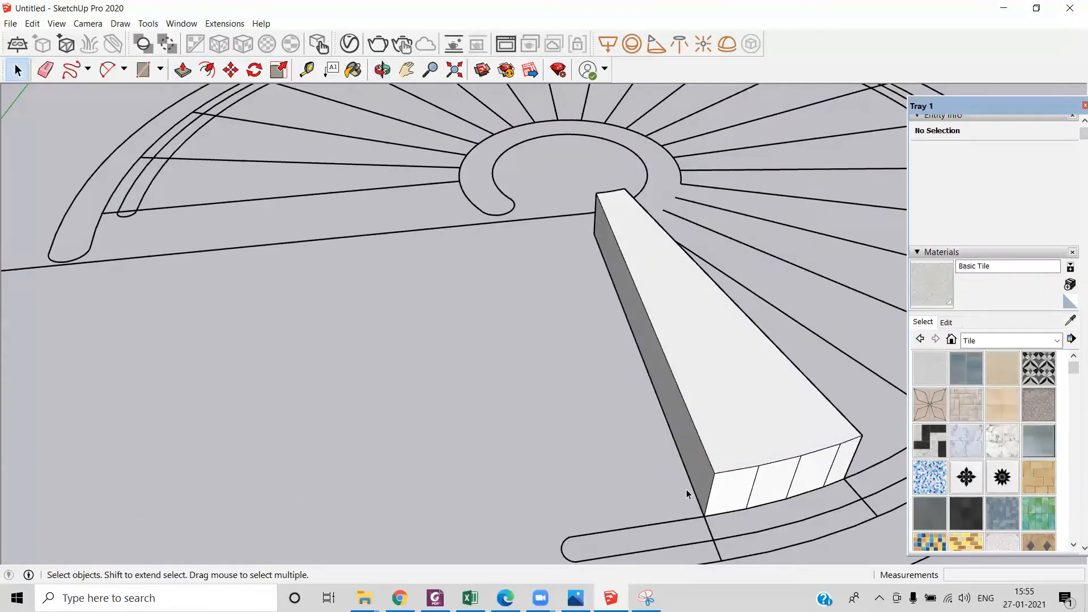
left_click(697, 520)
key("Delete")
left_click(860, 471)
key("Delete")
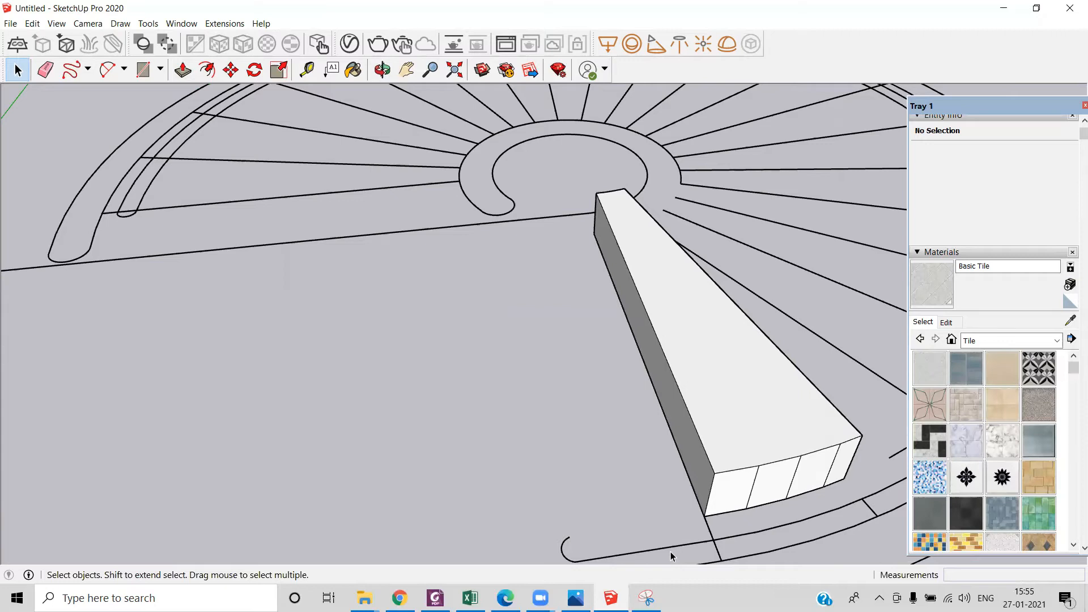
Make a group from all the connected faces and edges of the extruded tread
middle_click_drag(543, 457, 312, 330)
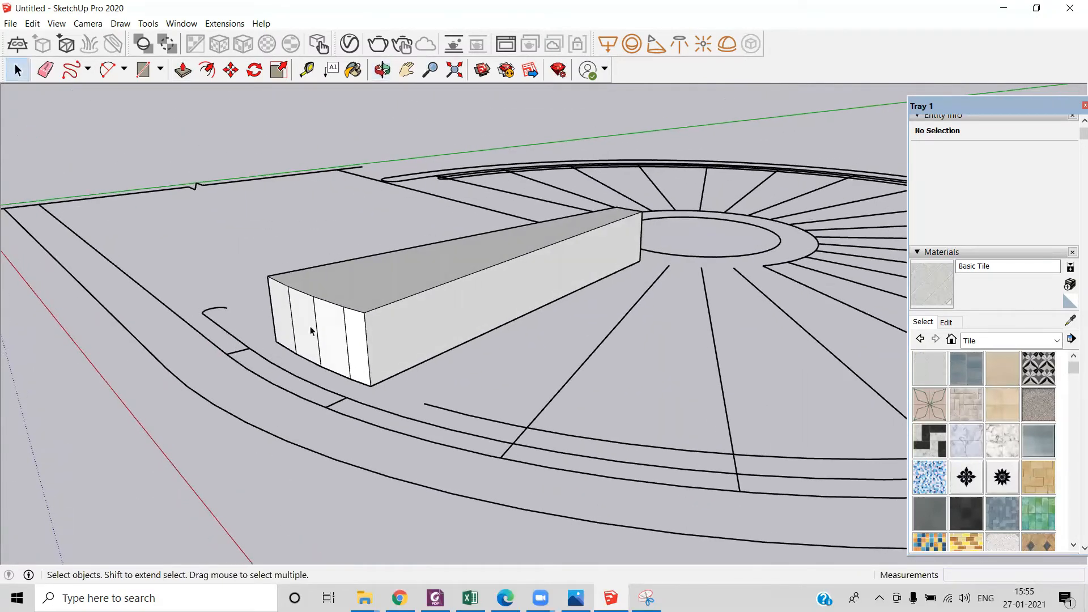
triple_click(431, 314)
right_click(431, 314)
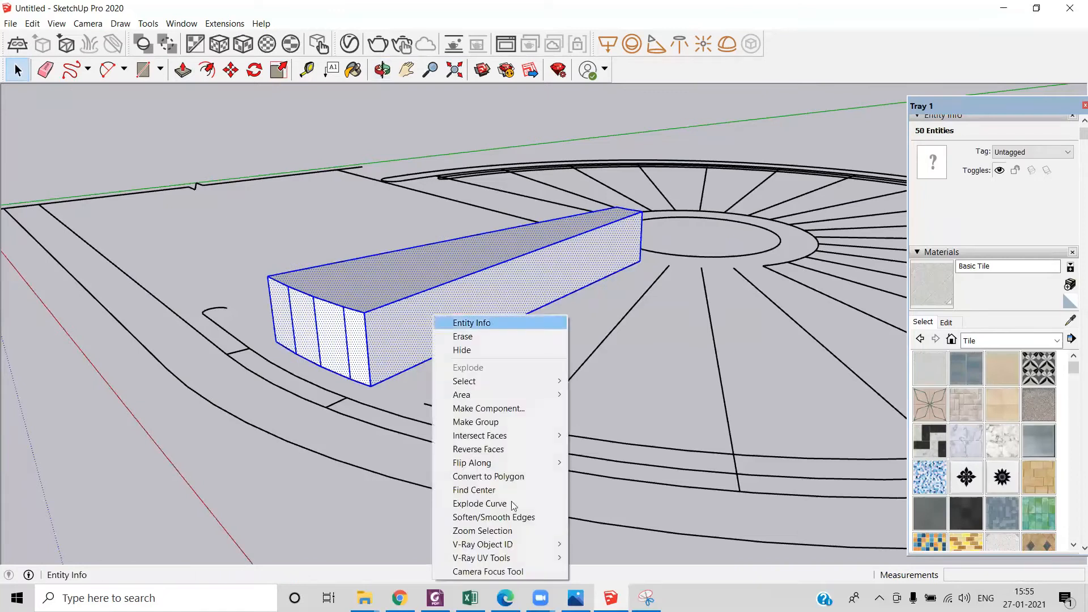
left_click(530, 423)
middle_click_drag(580, 333, 211, 387)
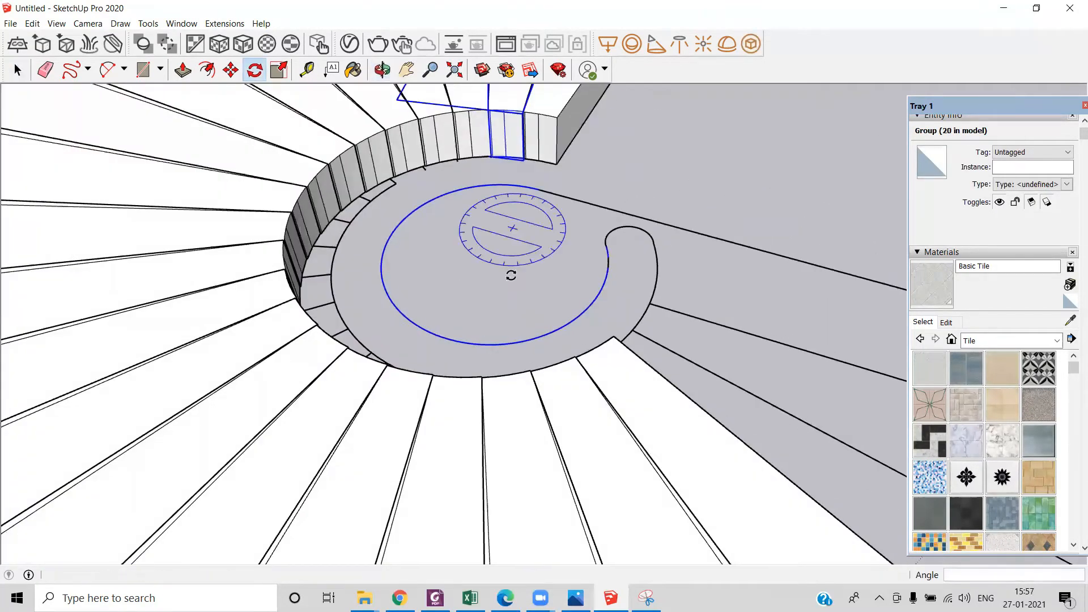
Undo the ring of rotated tread copies, leaving only the original tread group
key("ctrl+z")
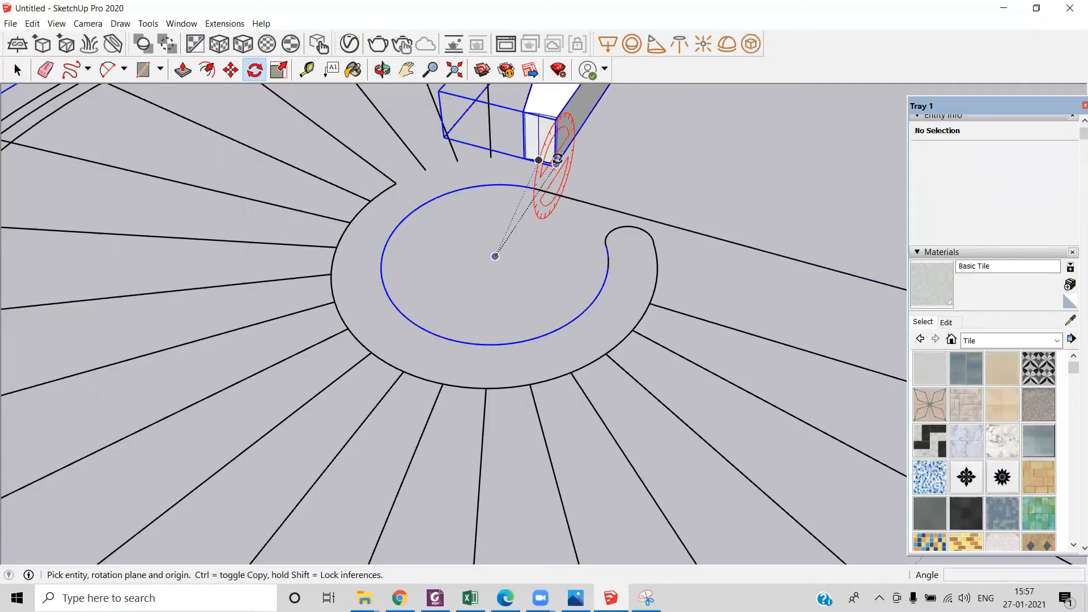
scroll(553, 161, "up", 5)
scroll(554, 161, "down", 5)
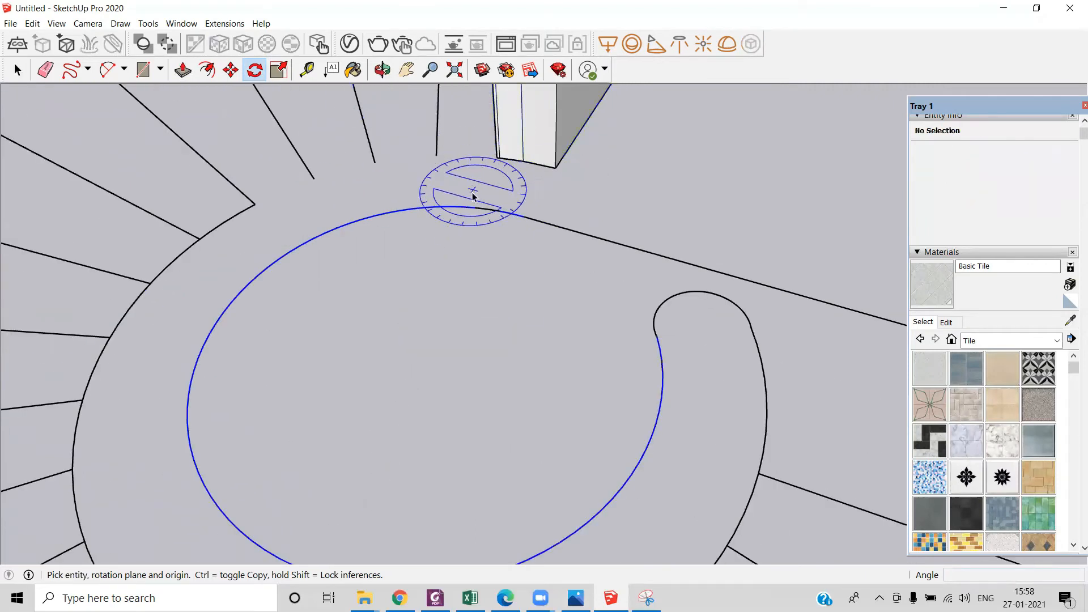
Rotate-copy the tread group about the spiral's centre onto the adjacent tread position, repeating it as an array of 19 copies
key("space")
left_click(484, 207)
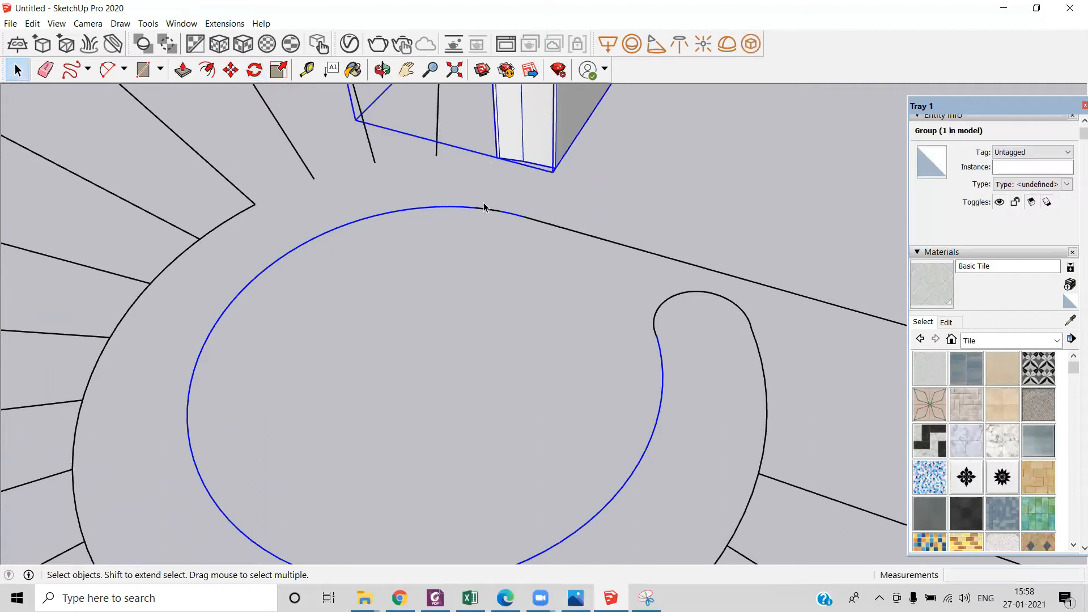
key("q")
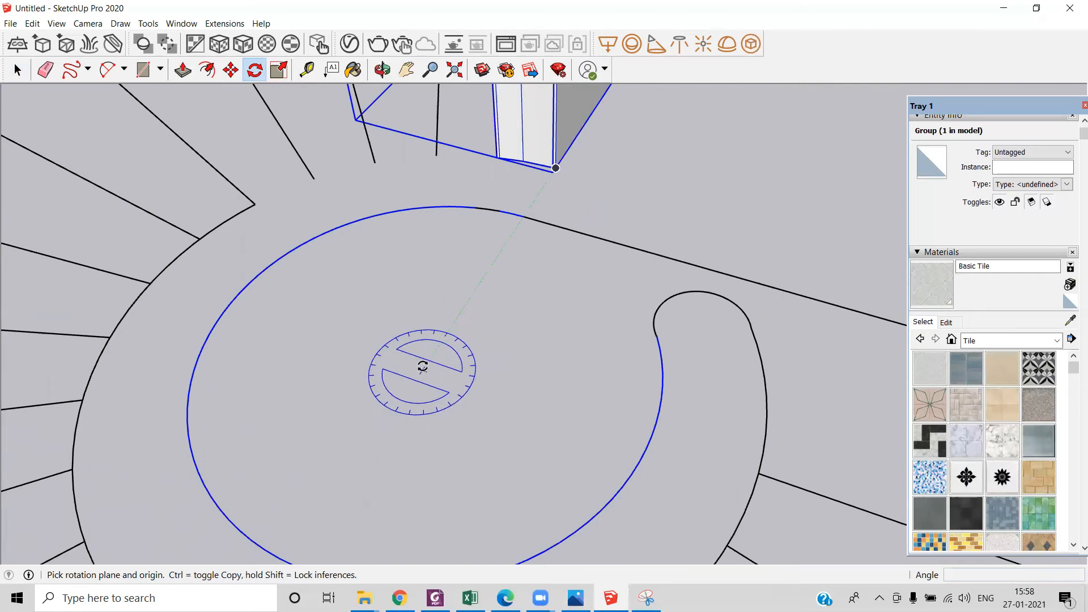
left_click(430, 359)
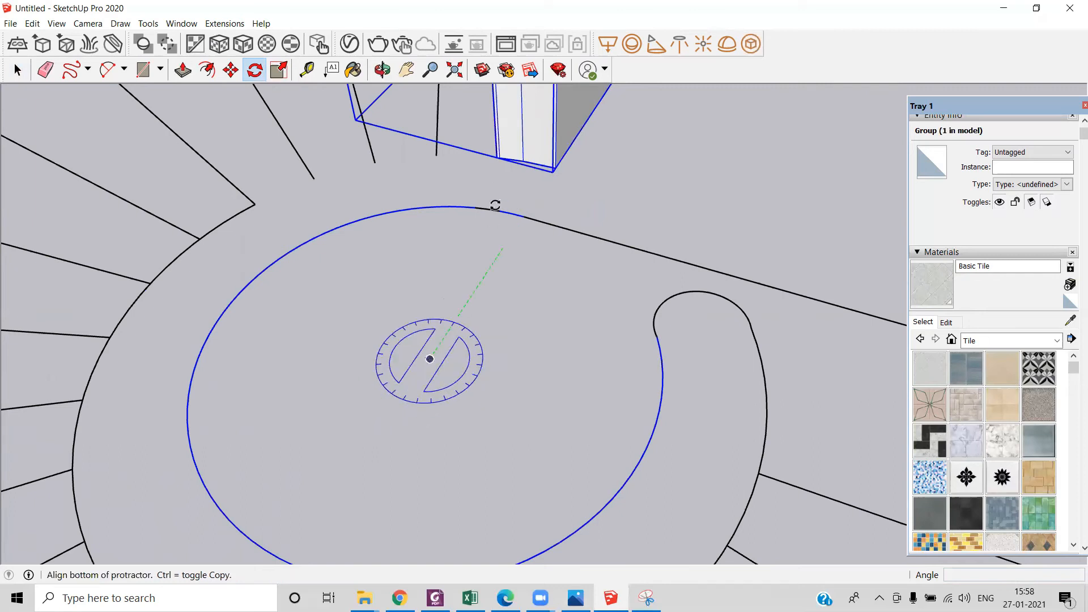
left_click(493, 158)
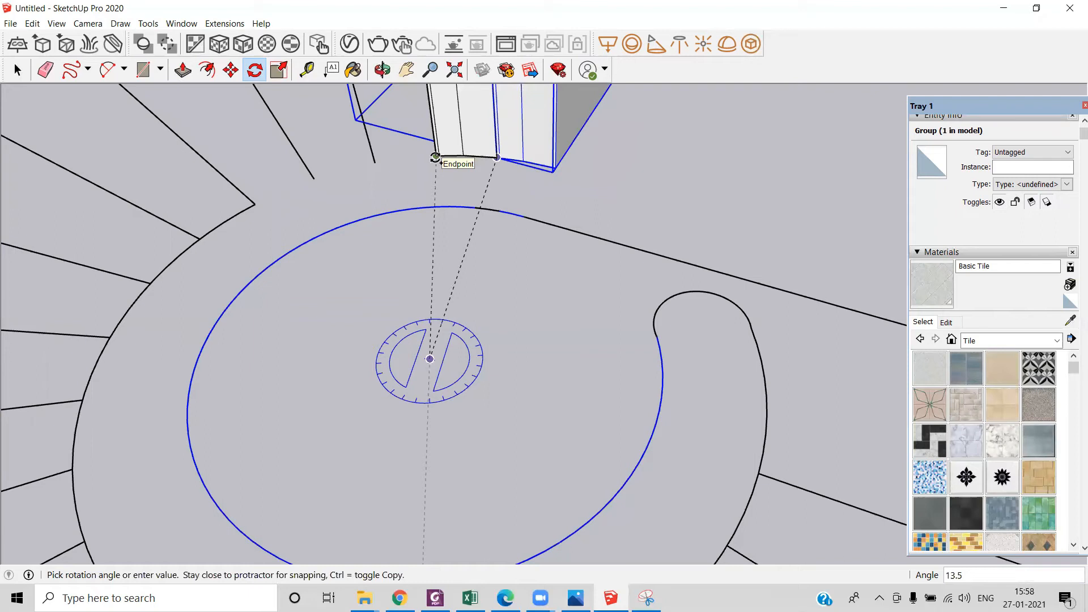
left_click(435, 158)
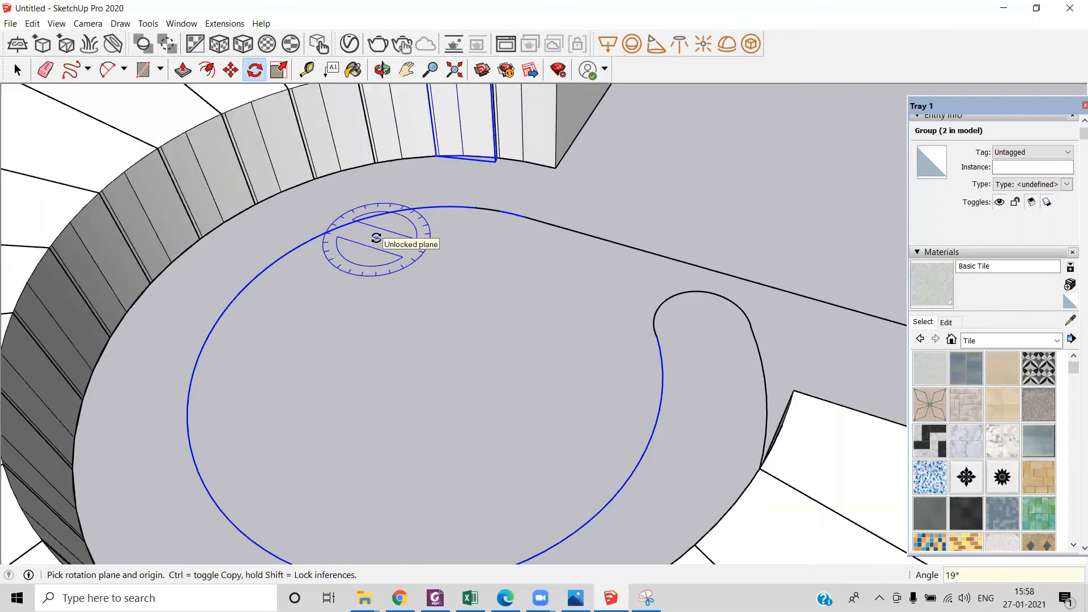
Examine the full ring of treads from above and from a low side view
scroll(375, 237, "down", 10)
middle_click_drag(448, 269, 323, 245)
key("space")
middle_click_drag(467, 217, 499, 433)
left_click(588, 351)
middle_click_drag(518, 306, 460, 78)
left_click_drag(449, 158, 402, 190)
key("space")
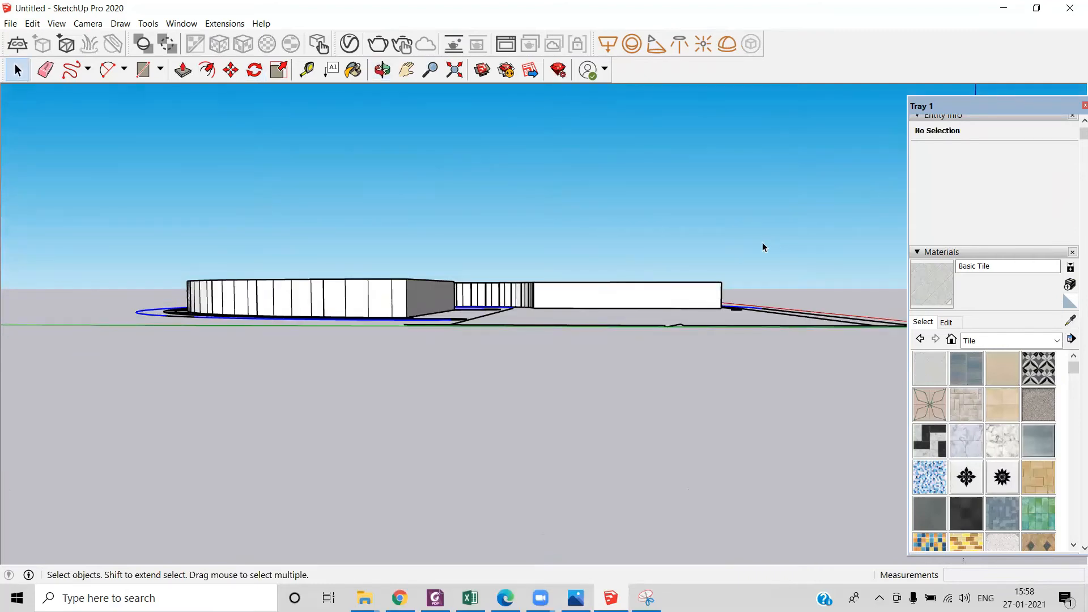
middle_click_drag(613, 332, 649, 369)
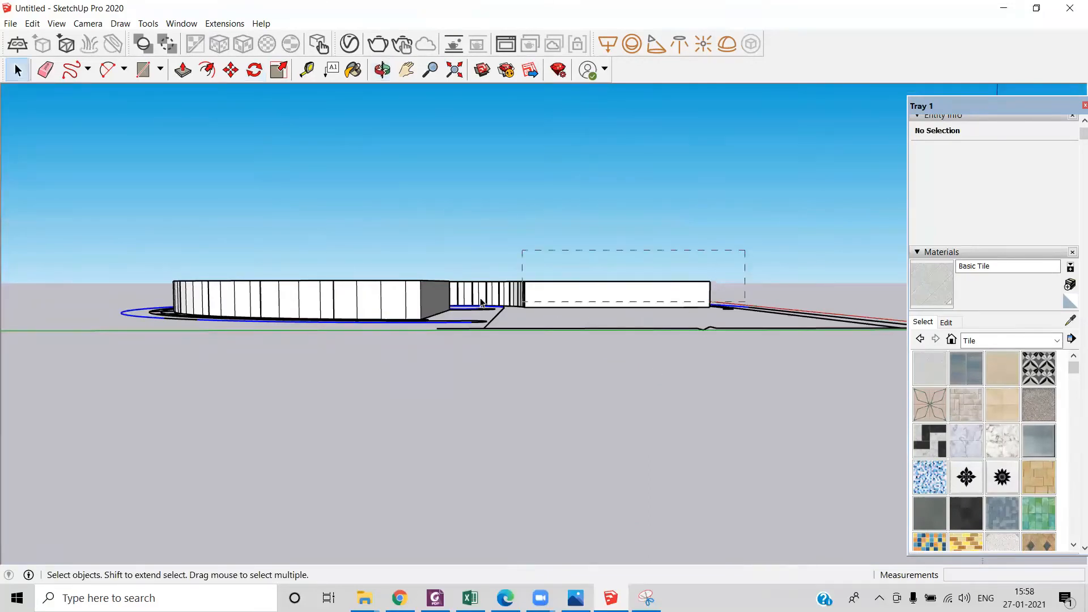
left_click_drag(150, 295, 152, 296)
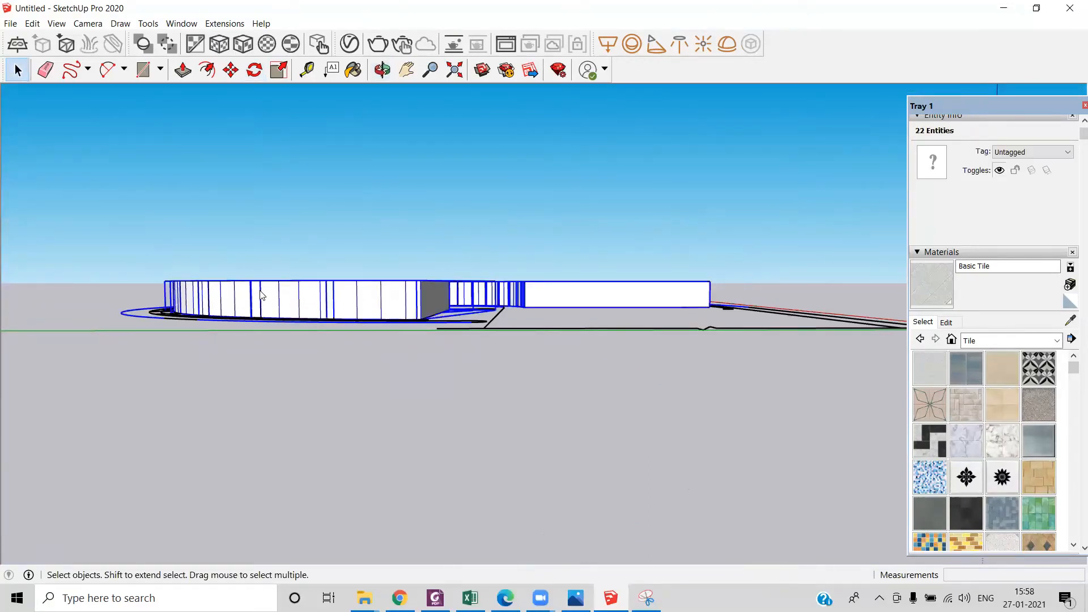
right_click(262, 292)
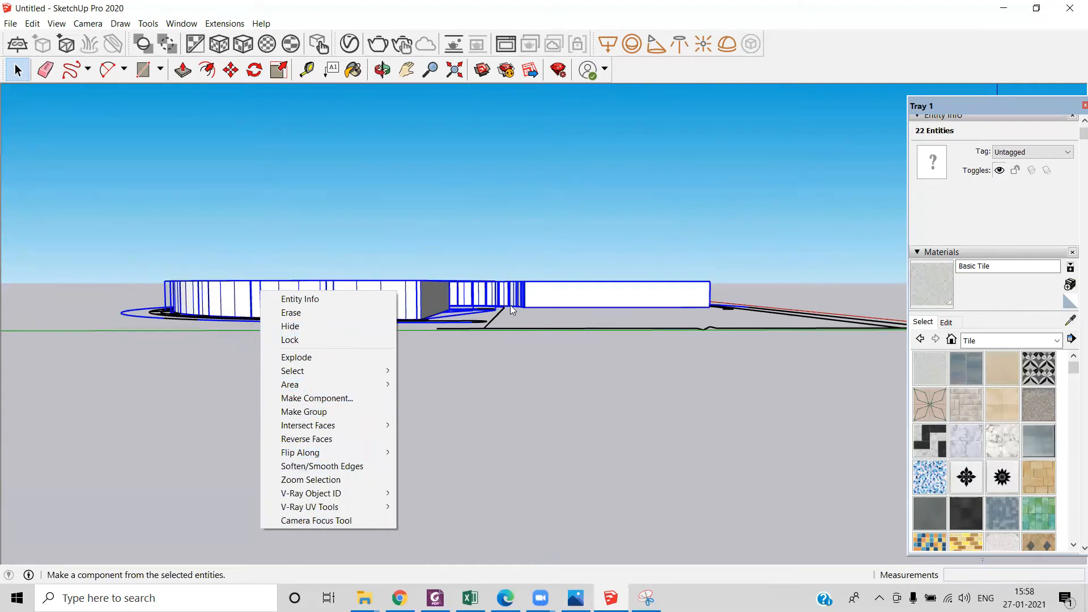
left_click(518, 318)
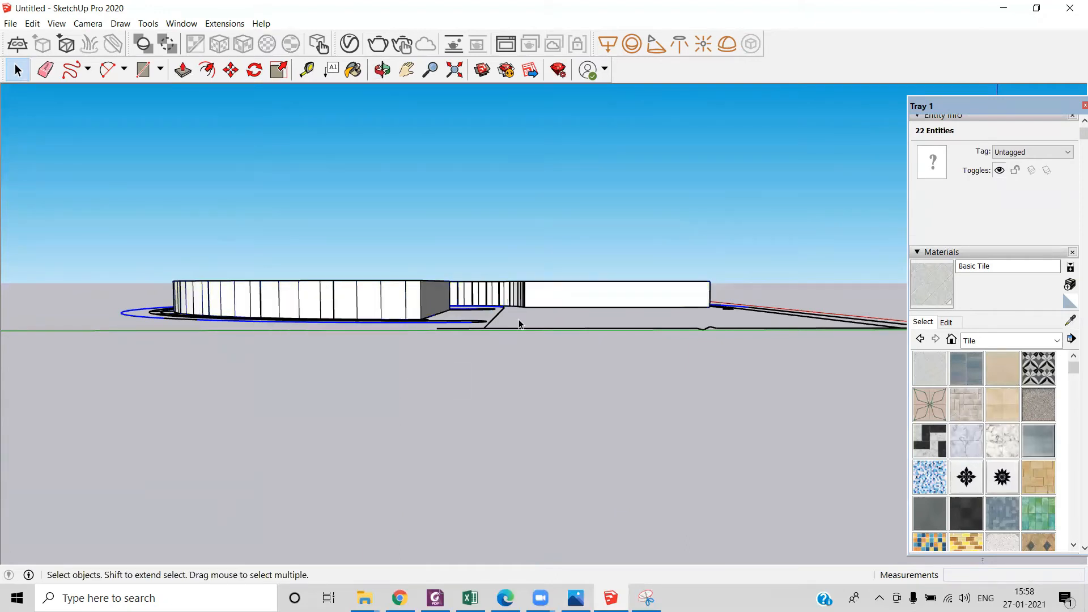
Select the whole ring of treads and copy it straight up by 6 inches, repeating it as an array of 19 copies
left_click_drag(758, 262, 256, 308)
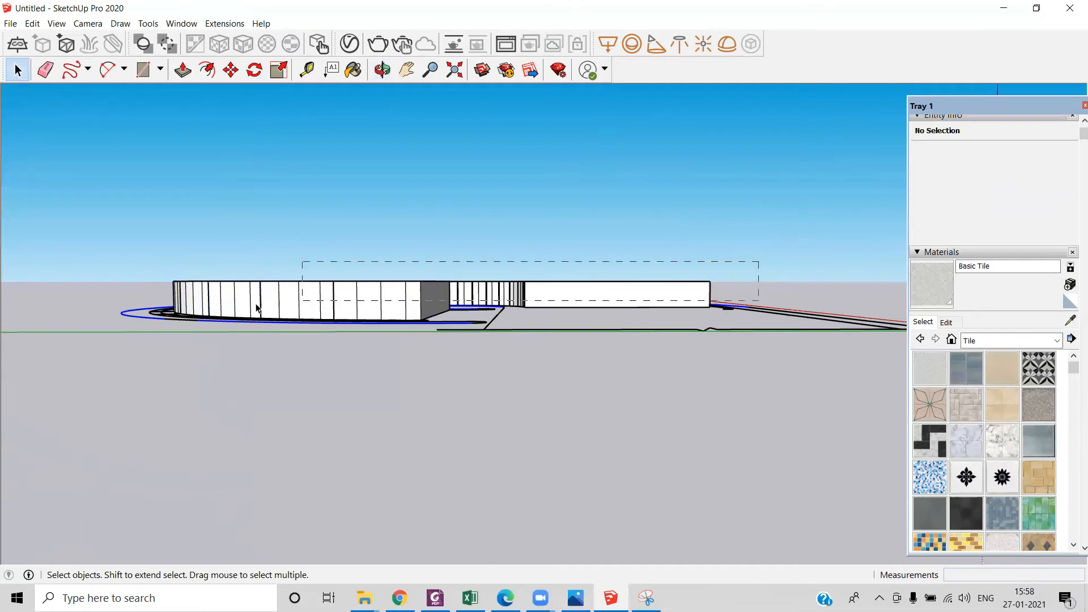
left_click_drag(129, 299, 128, 300)
middle_click_drag(483, 250, 586, 338)
scroll(523, 305, "up", 5)
scroll(587, 339, "up", 3)
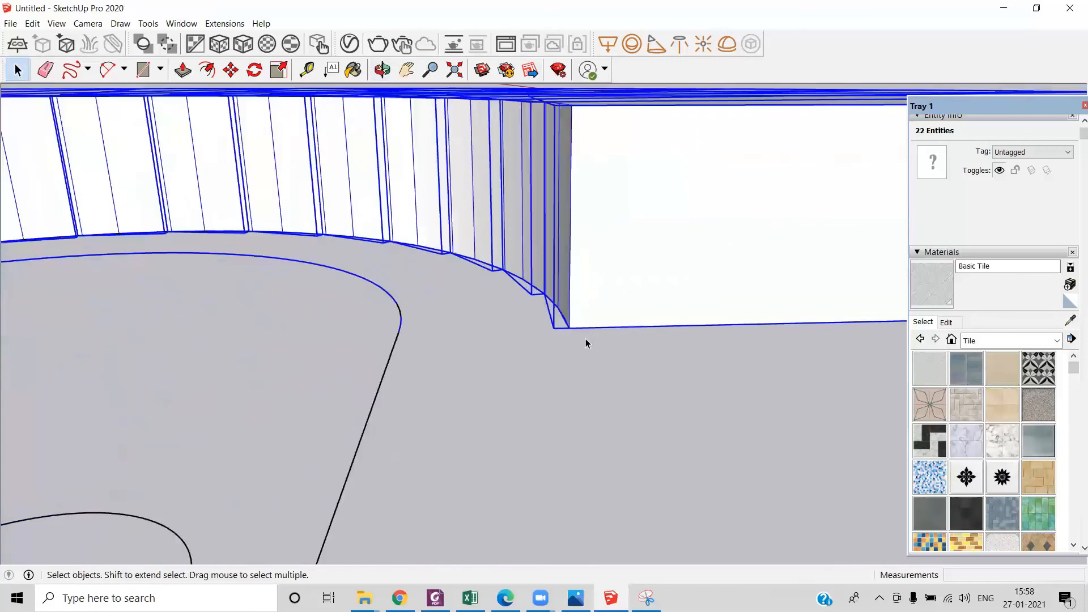
key("m")
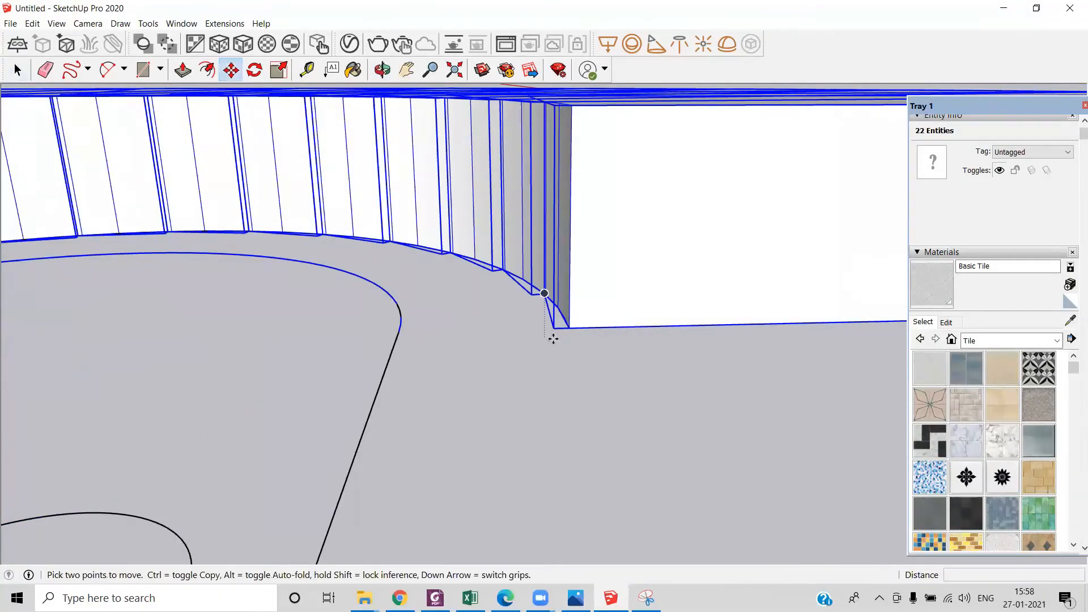
key("ctrl")
left_click(570, 329)
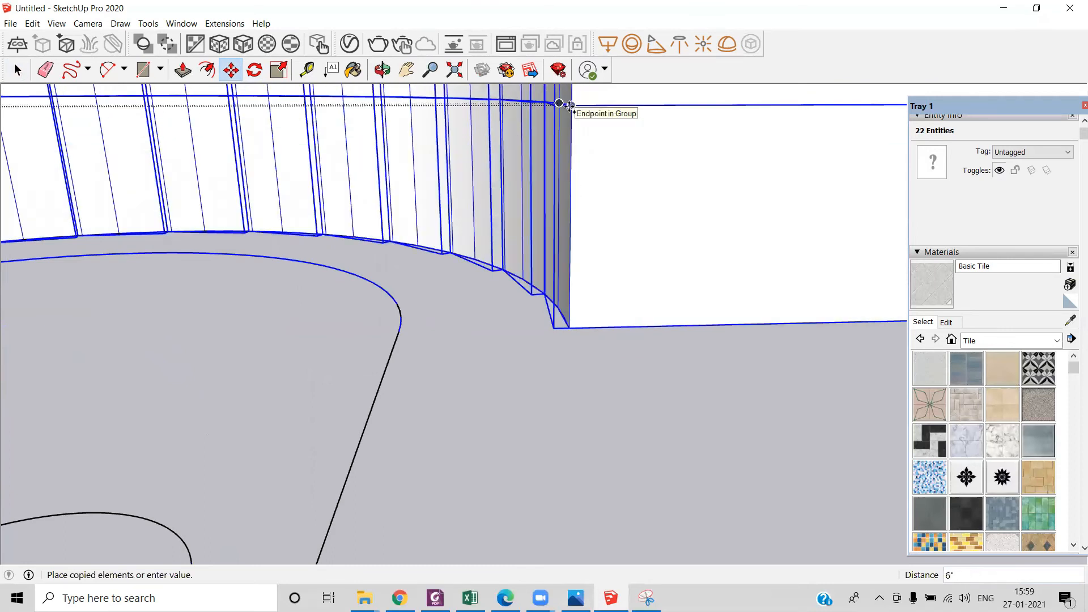
left_click(570, 105)
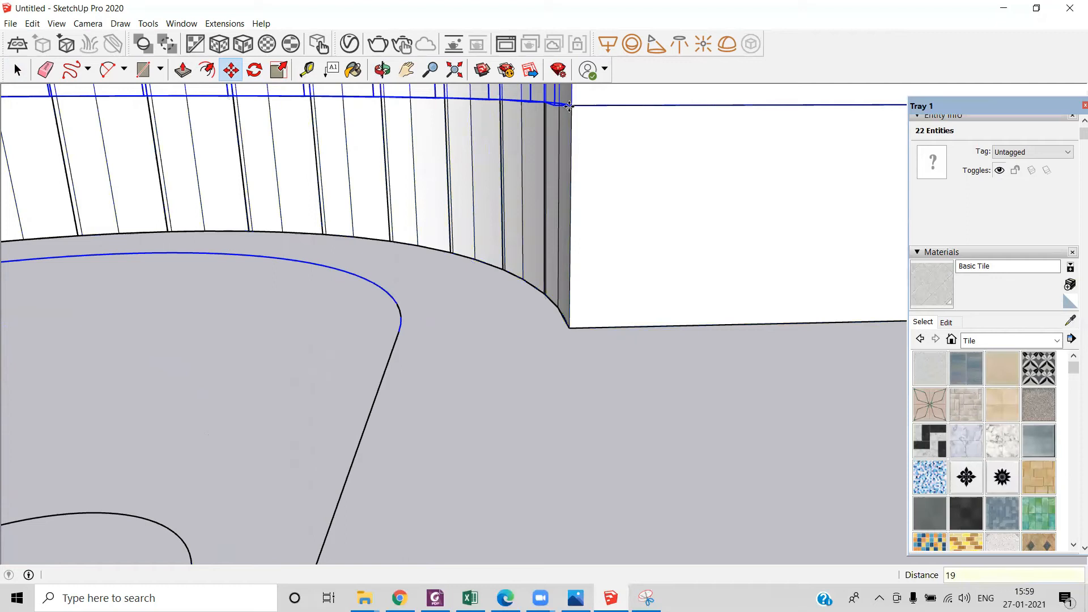
key("Return")
scroll(448, 175, "down", 10)
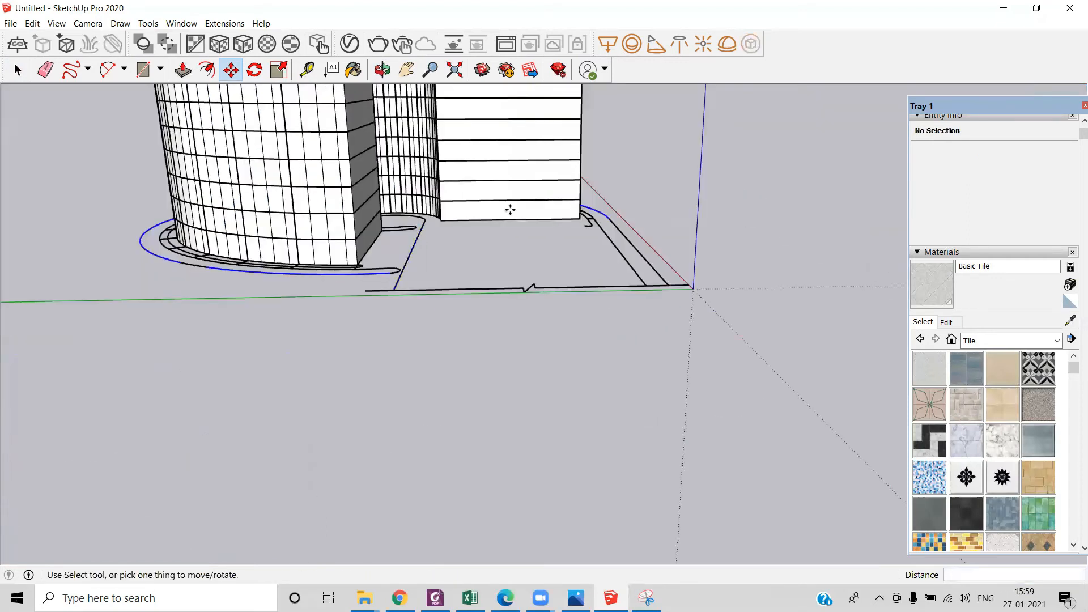
scroll(510, 210, "down", 5)
middle_click_drag(397, 215, 432, 273)
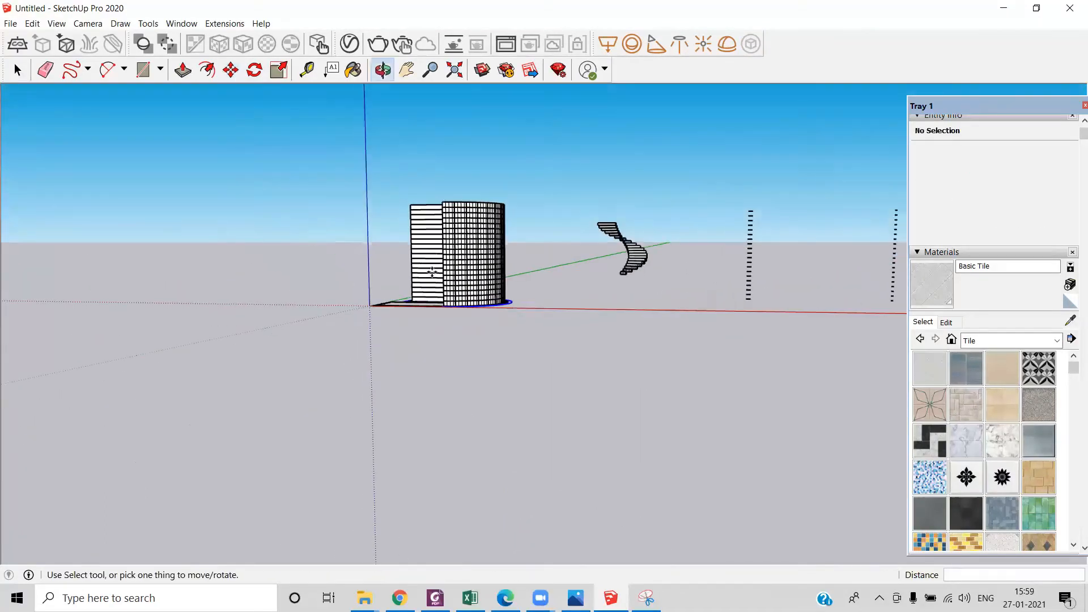
Select one tread per level around the stacked rings, each one position further round, from the lowest level up to the top
scroll(432, 273, "up", 10)
middle_click_drag(413, 372, 380, 381)
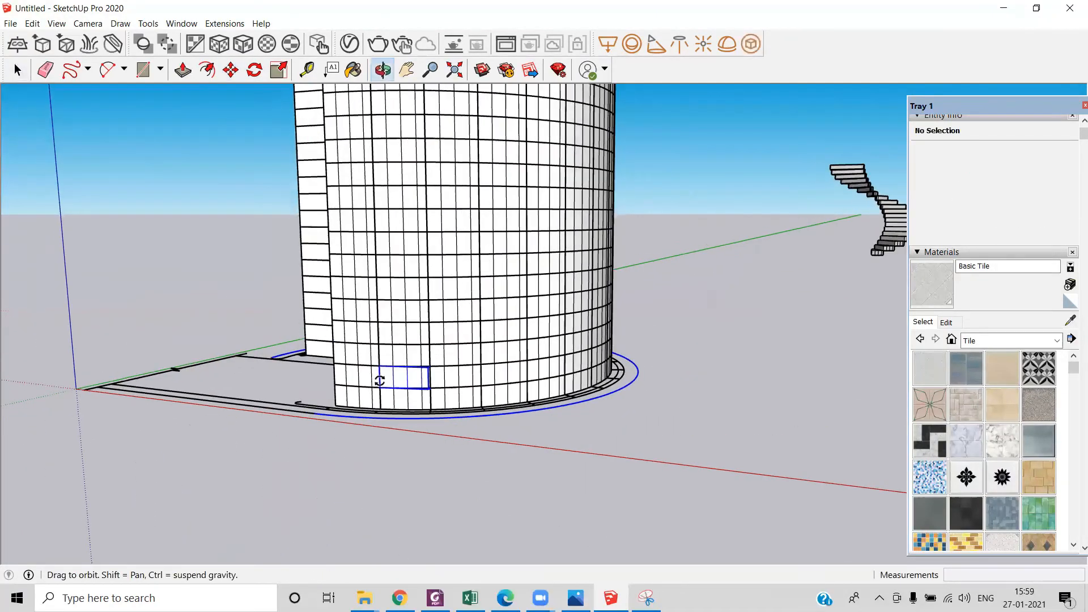
key("m")
key("space")
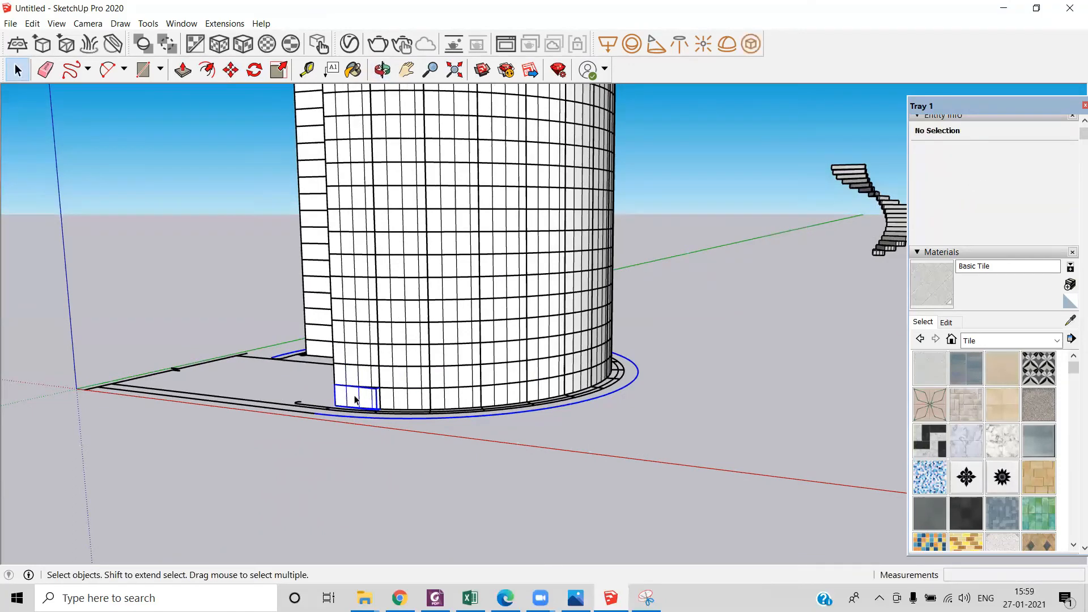
left_click(355, 399)
scroll(405, 388, "up", 2)
left_click(414, 385, "shift")
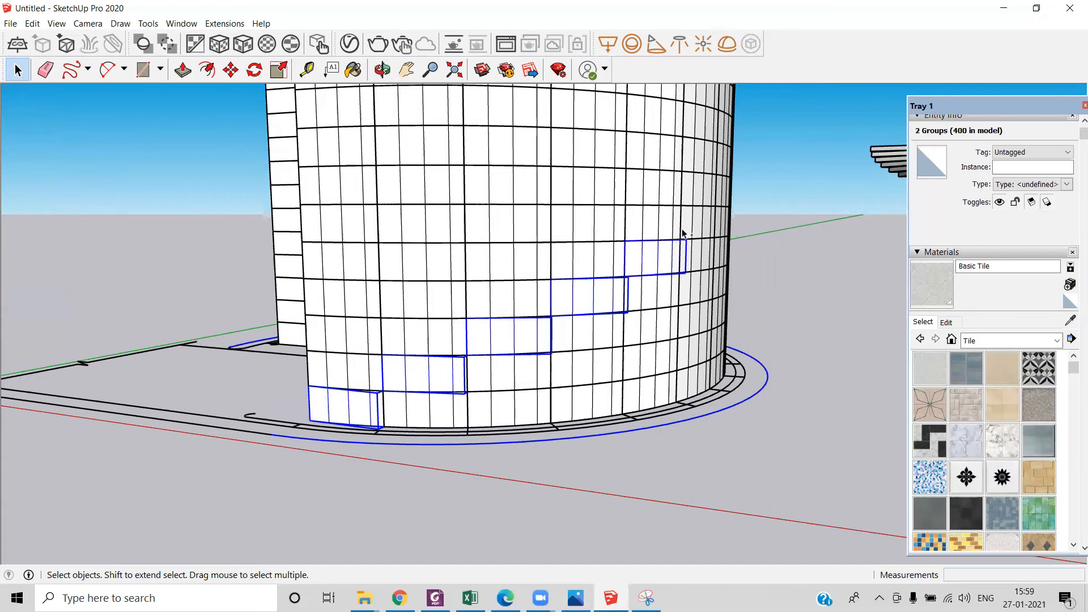
middle_click_drag(690, 231, 420, 264)
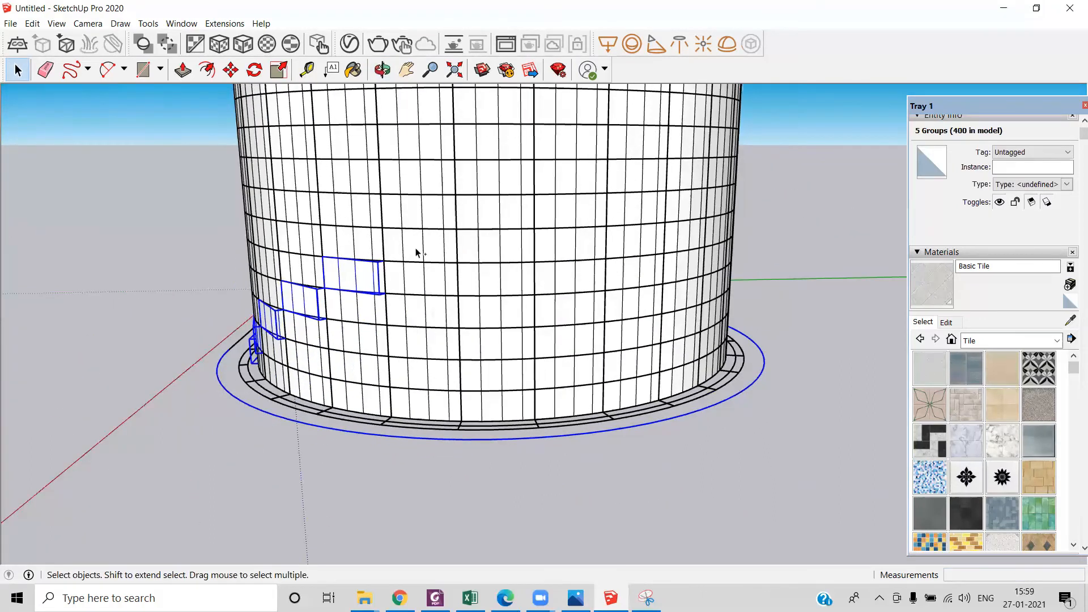
left_click(627, 171, "shift")
middle_click_drag(627, 171, 417, 212)
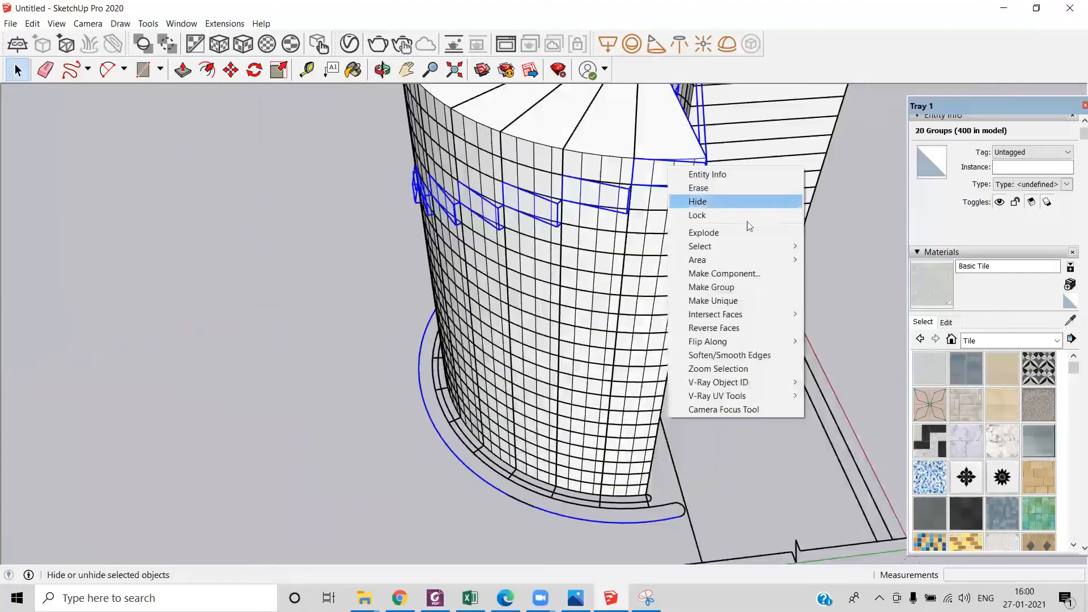
Invert the selection and delete everything except the rising spiral of treads
mouse_move(794, 246)
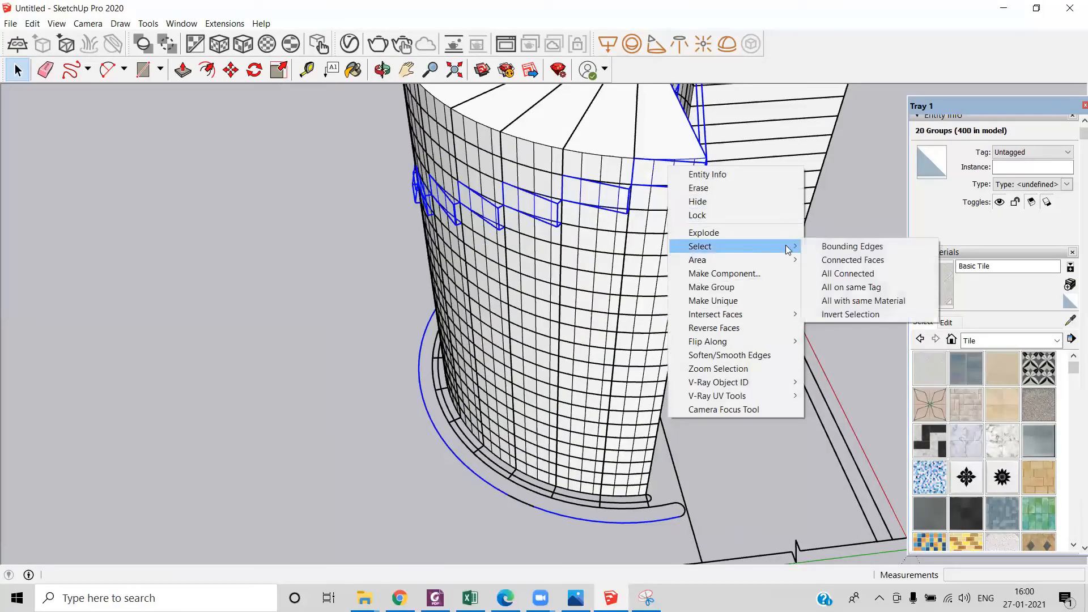
left_click(843, 314)
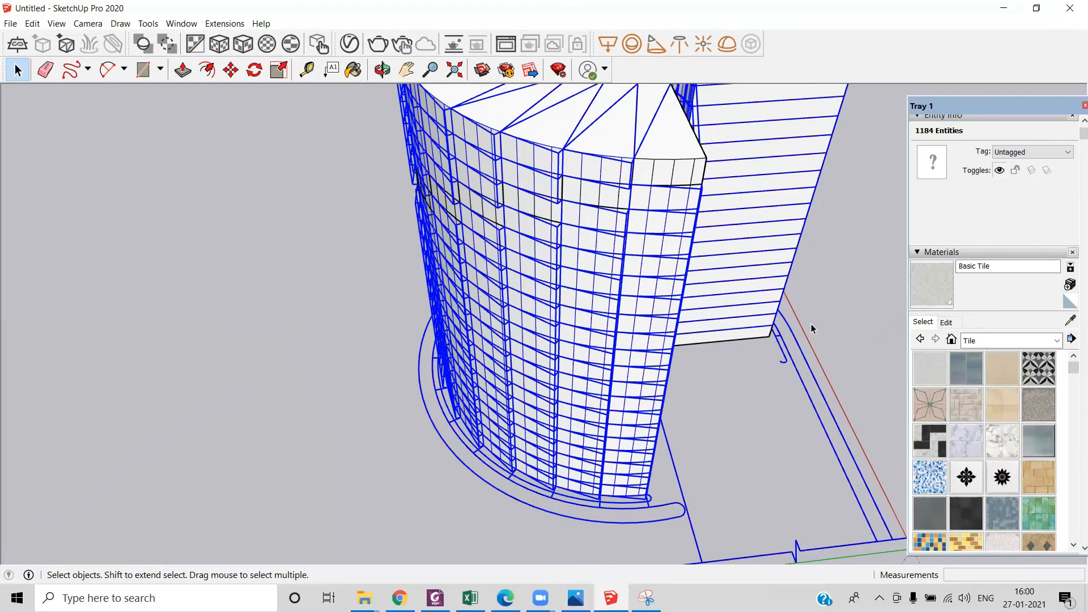
key("Delete")
middle_click_drag(697, 311, 603, 432)
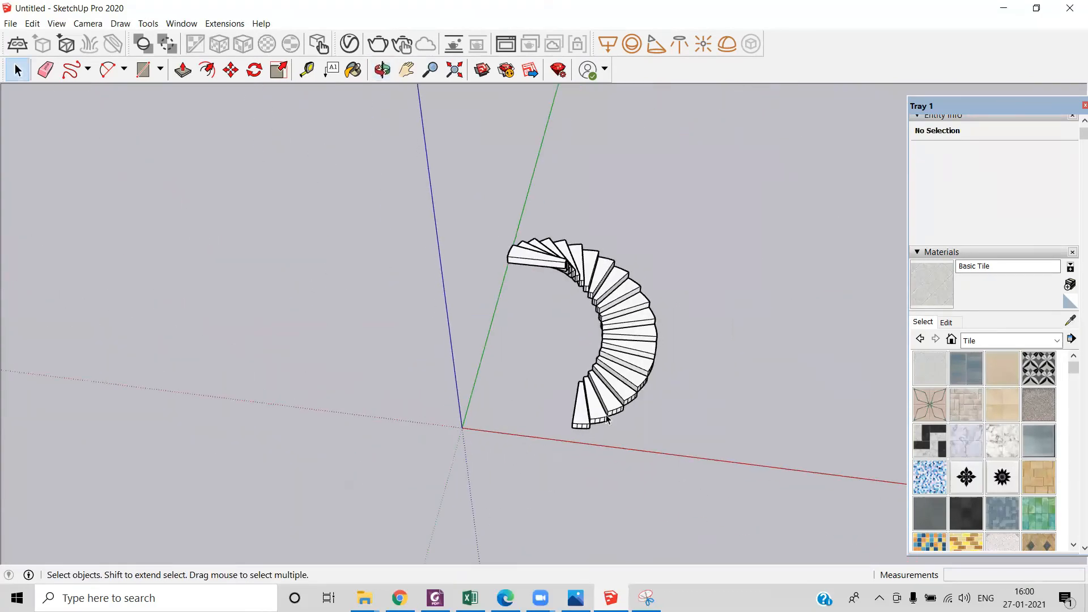
Paint the treads from the lowest step up through the middle of the spiral with Marble Carrara Floor Tile
scroll(603, 433, "up", 4)
left_click(568, 435)
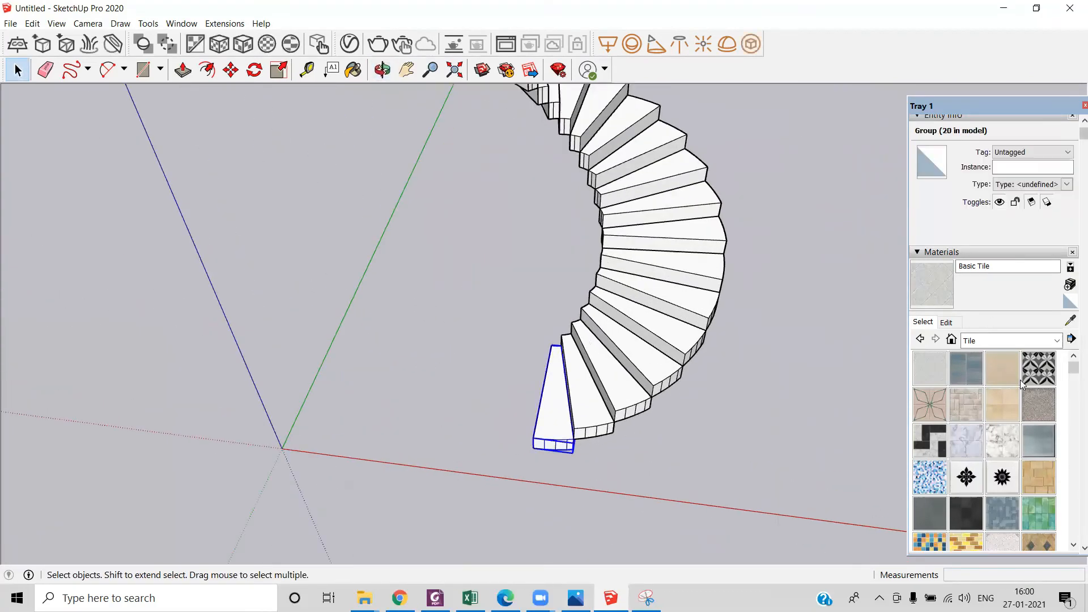
left_click(967, 441)
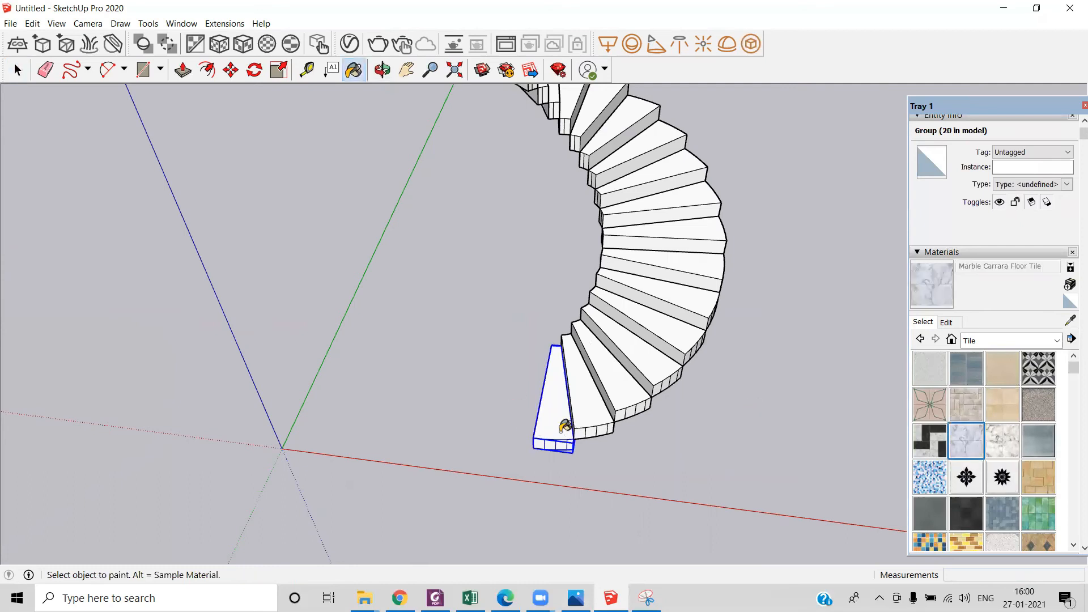
left_click(565, 427)
left_click(584, 400)
left_click(618, 368)
left_click(648, 342)
left_click(670, 308)
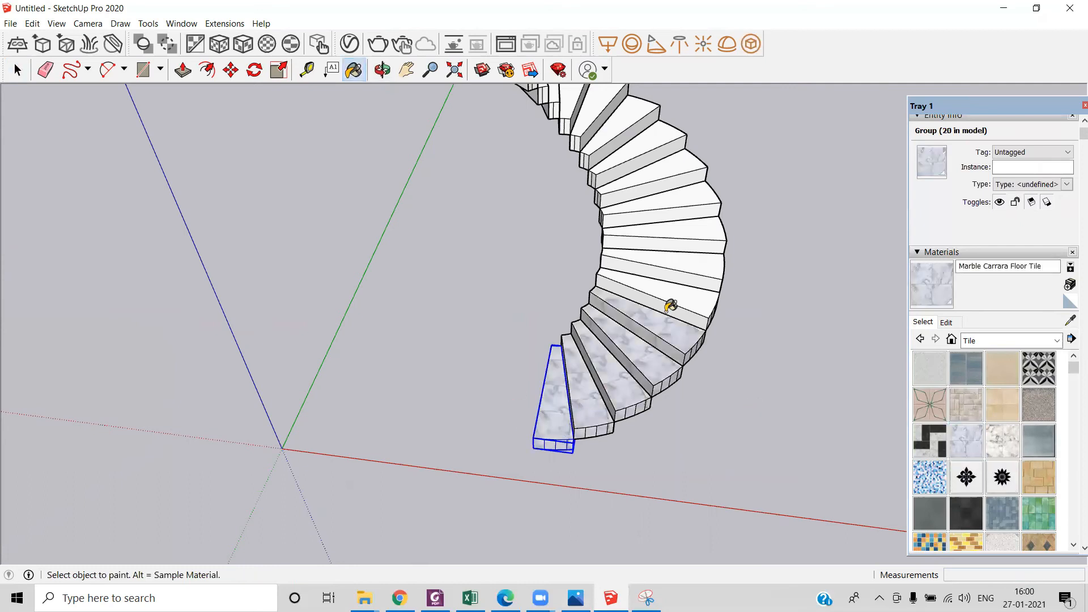
left_click(667, 311)
left_click(679, 268)
left_click(682, 235)
left_click(680, 202)
left_click(671, 174)
left_click(640, 122)
left_click(622, 94)
left_click(641, 140)
Paint the remaining uppermost treads of the spiral with the same Marble Carrara Floor Tile material
scroll(573, 237, "down", 3)
mouse_move(576, 238)
middle_mouse_down()
mouse_move(686, 272)
mouse_move(645, 292)
middle_mouse_up()
left_click(625, 192)
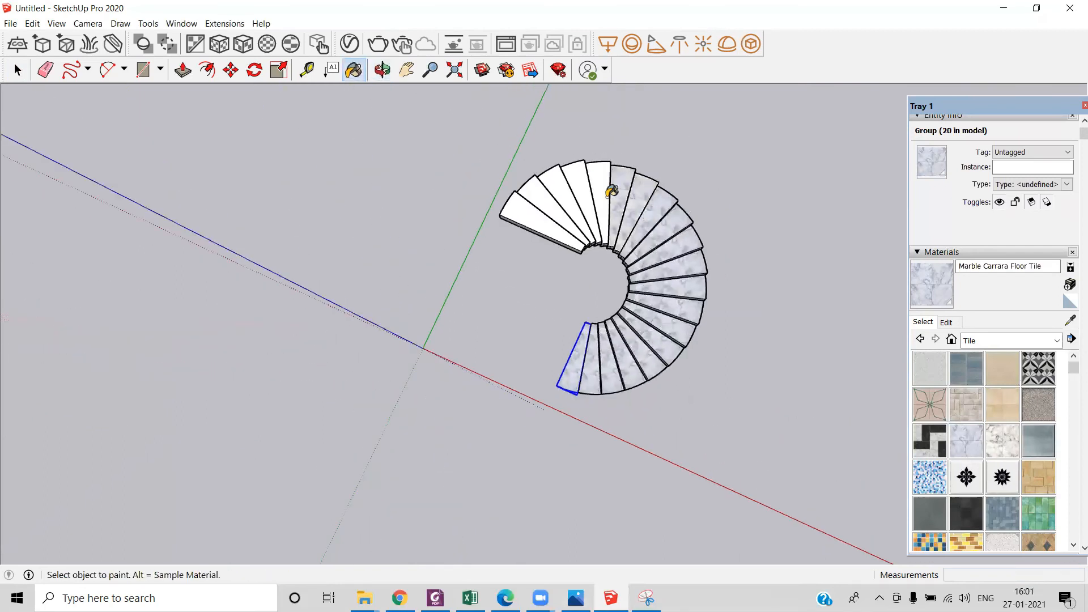
left_click(589, 190)
left_click(564, 190)
left_click(516, 210)
left_click(537, 199)
Examine the painted spiral staircase from low side views on both sides and clear the tread selection
mouse_move(629, 450)
middle_mouse_down()
mouse_move(707, 233)
mouse_move(591, 359)
middle_mouse_up()
scroll(629, 417, "up", 3)
mouse_move(628, 417)
middle_mouse_down()
mouse_move(433, 427)
mouse_move(380, 295)
middle_mouse_up()
scroll(540, 374, "down", 4)
scroll(383, 292, "up", 3)
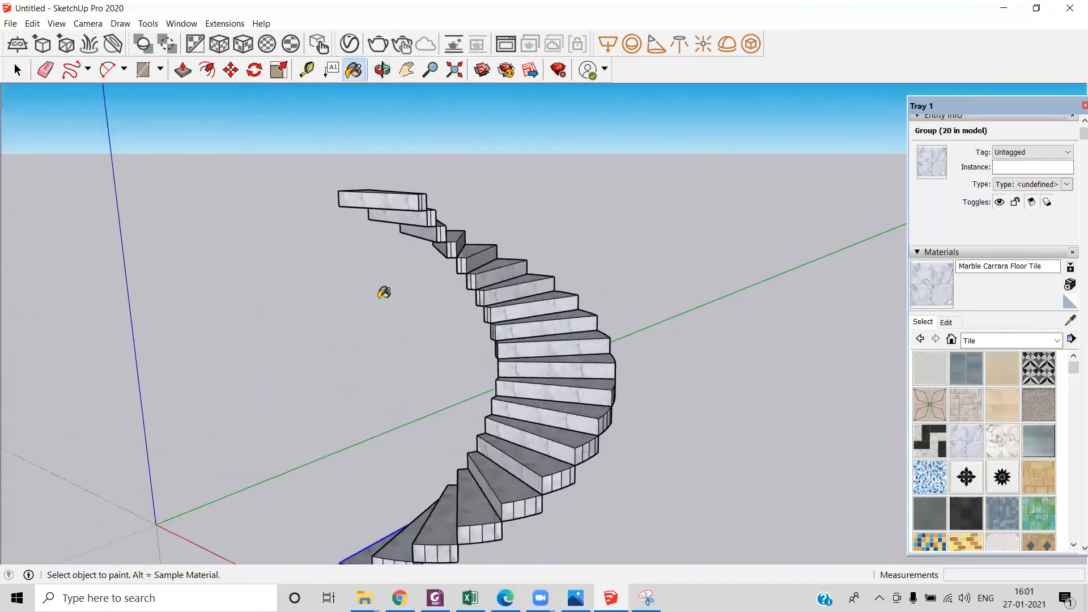
scroll(552, 424, "down", 3)
key("space")
left_click(475, 434)
mouse_move(429, 435)
middle_mouse_down()
mouse_move(538, 445)
mouse_move(487, 442)
mouse_move(448, 471)
mouse_move(408, 428)
mouse_move(797, 408)
mouse_move(324, 414)
mouse_move(729, 433)
mouse_move(709, 473)
middle_mouse_up()
scroll(444, 473, "up", 2)
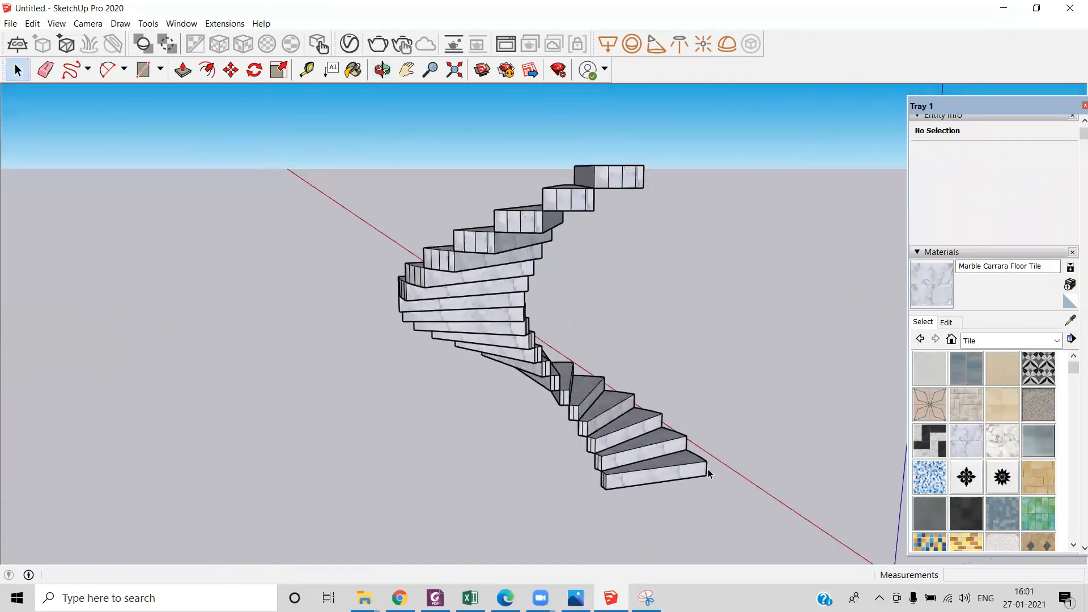